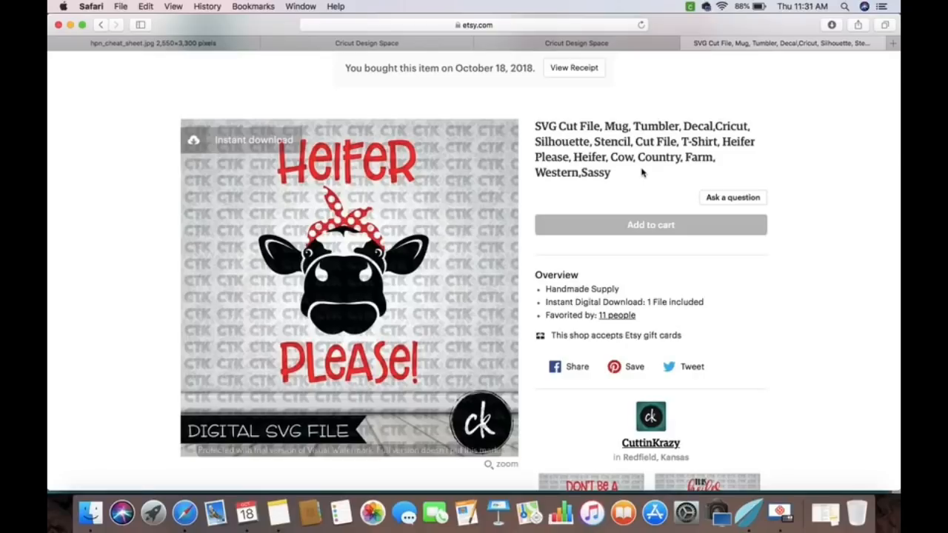
Find the Heifer Please SVG order among the Etsy purchases and download its heiferplease.svg file.
scroll(641, 172, up, 5)
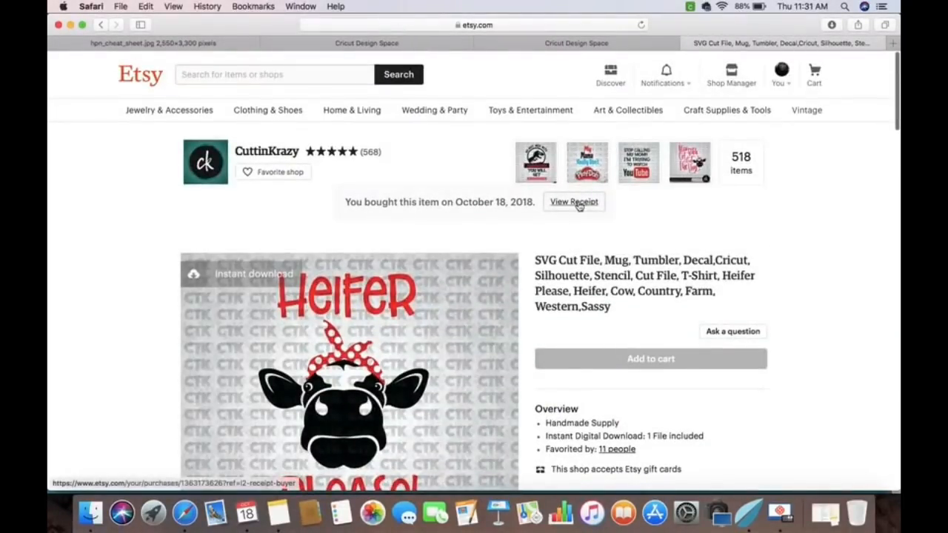
click(784, 82)
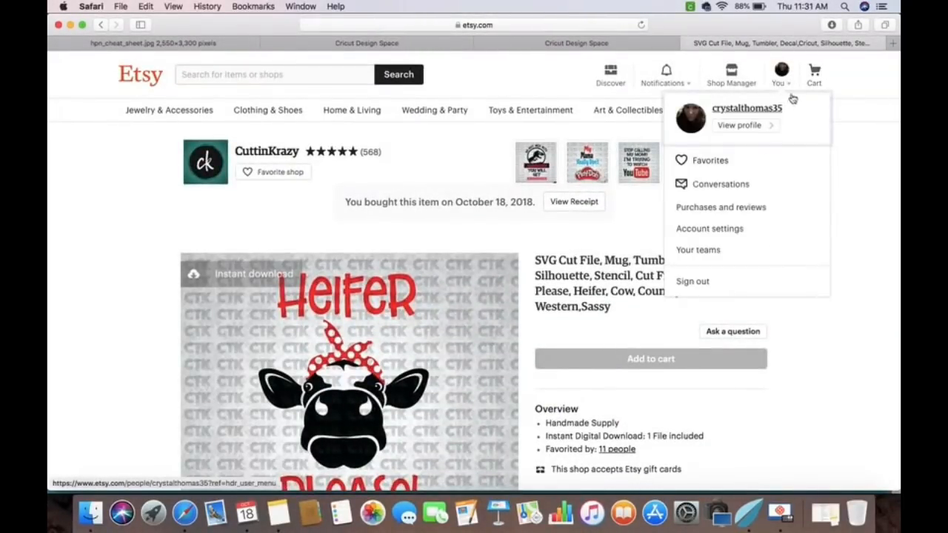
click(751, 209)
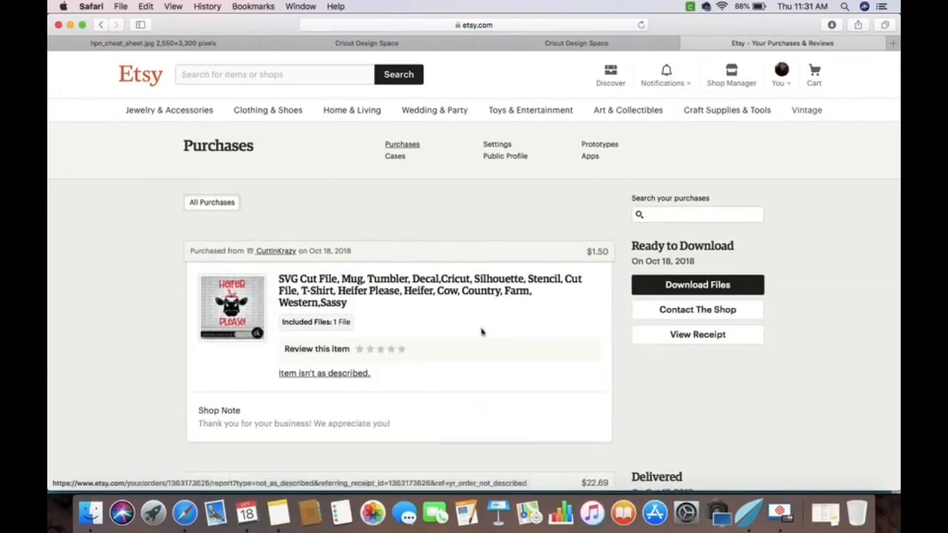
click(718, 286)
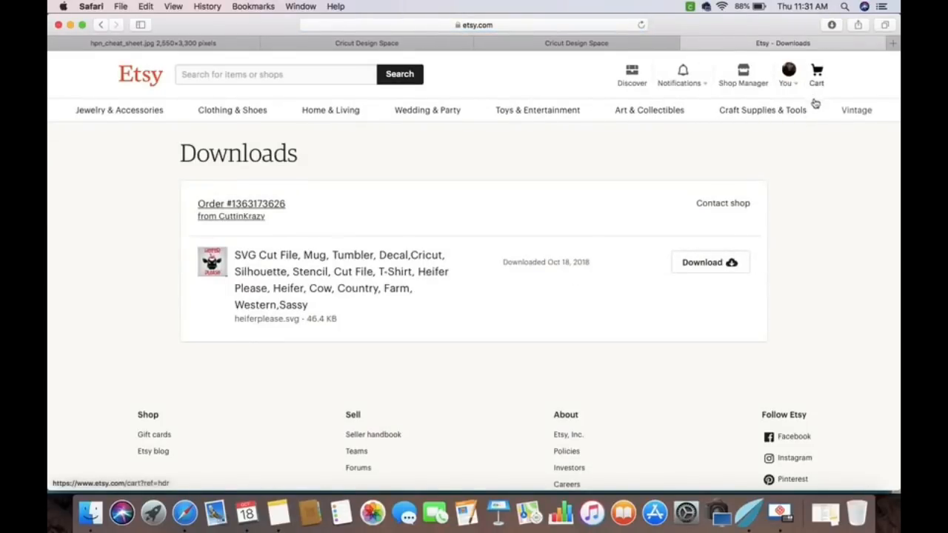
click(712, 271)
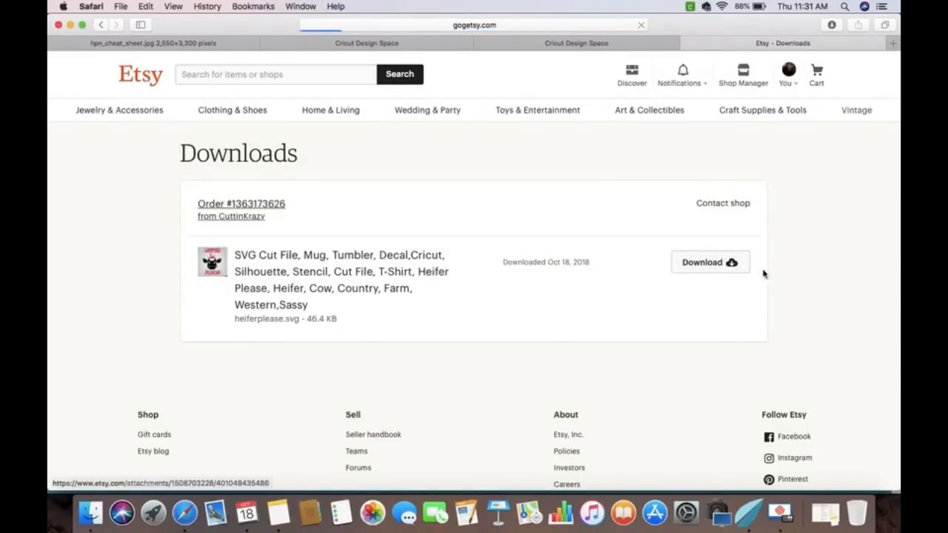
Open the most recently downloaded heiferplease.svg and view the whole cow design.
click(832, 26)
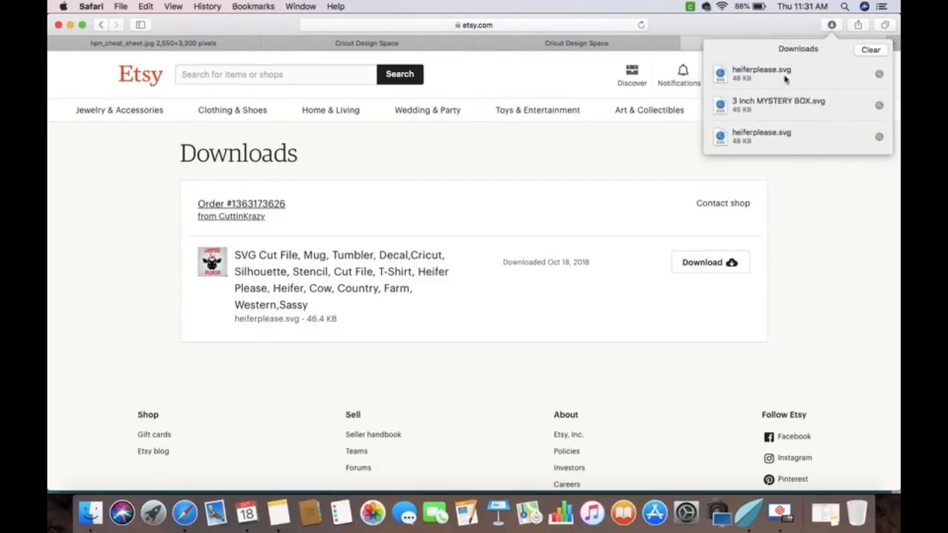
double_click(762, 72)
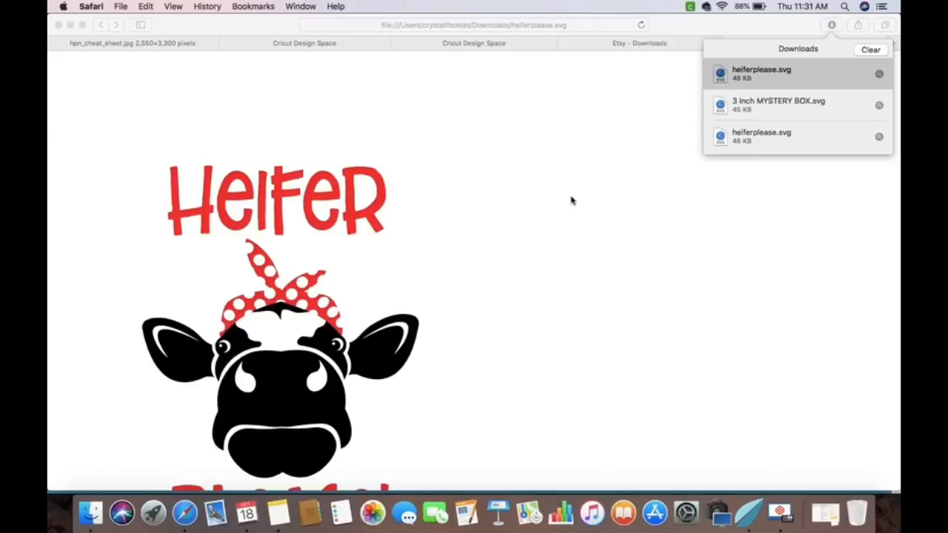
scroll(572, 200, down, 2)
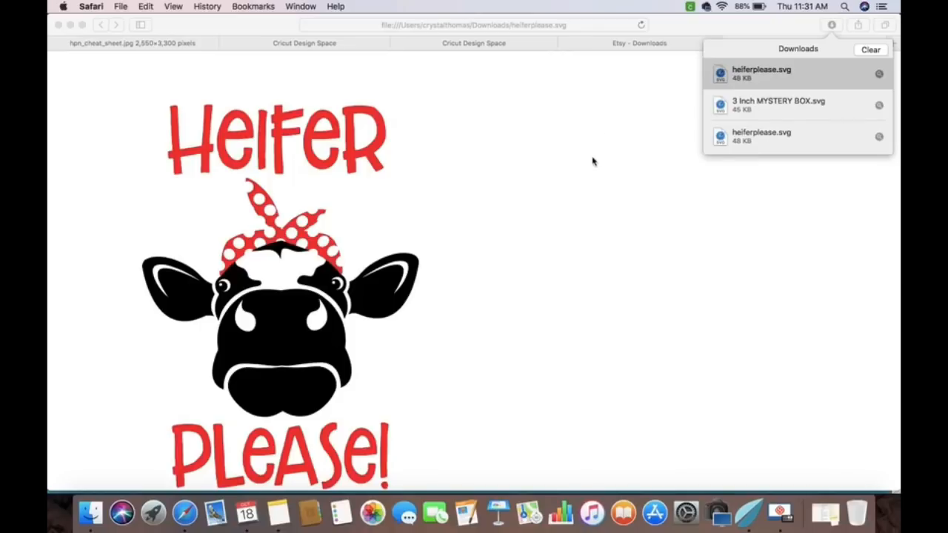
Switch to Cricut Design Space and upload heiferplease.svg from the recent files, saving it with the image name heiferplease.
click(510, 44)
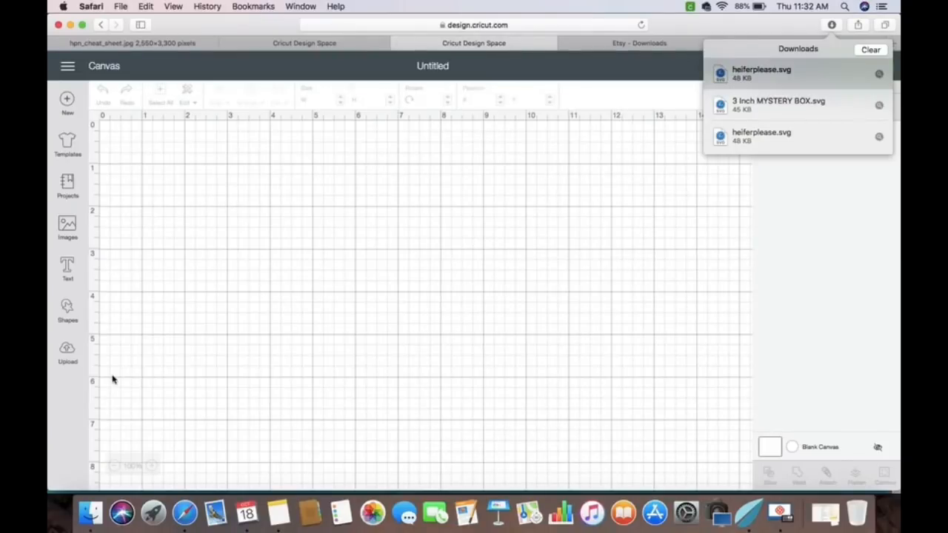
click(68, 354)
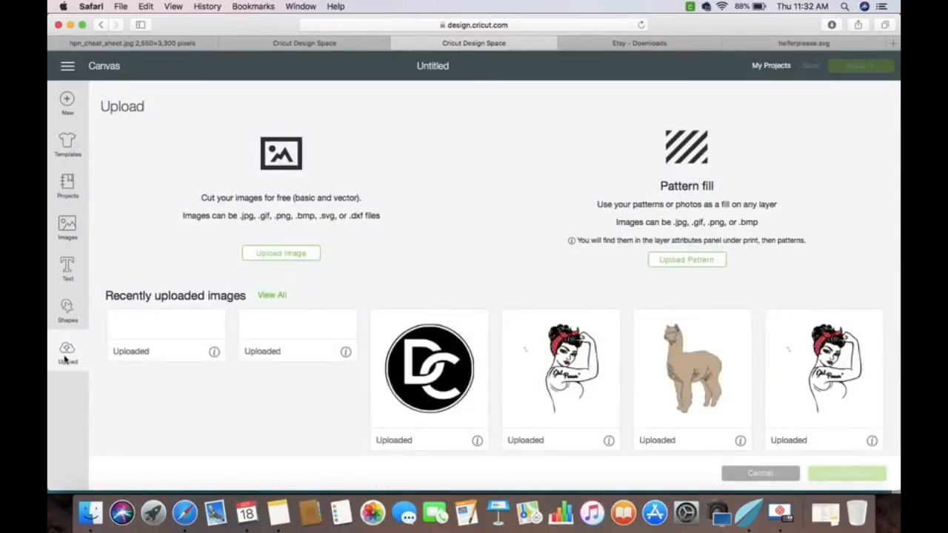
click(281, 253)
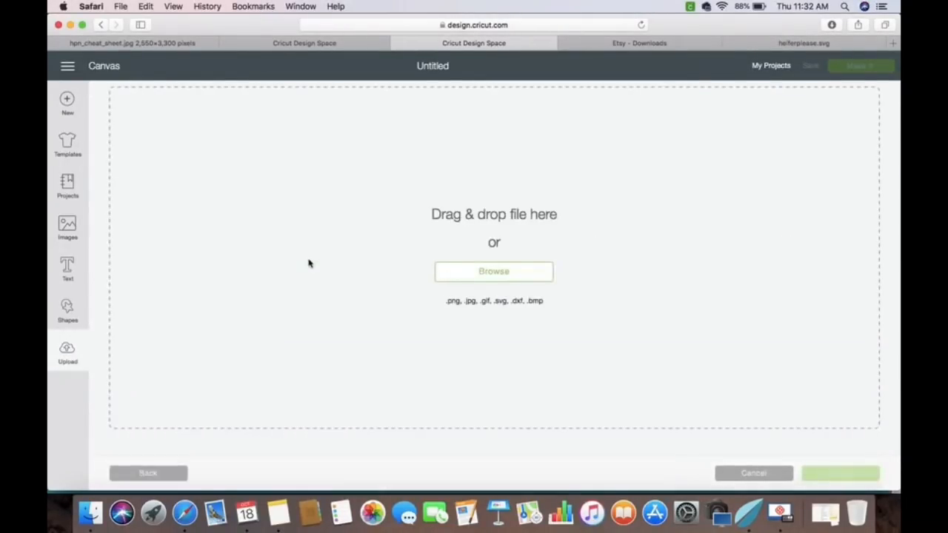
click(504, 270)
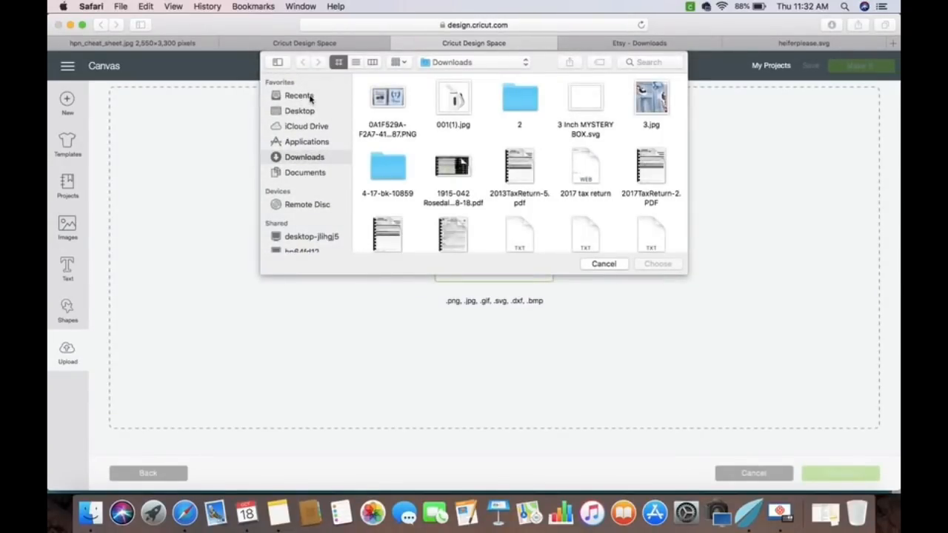
click(310, 98)
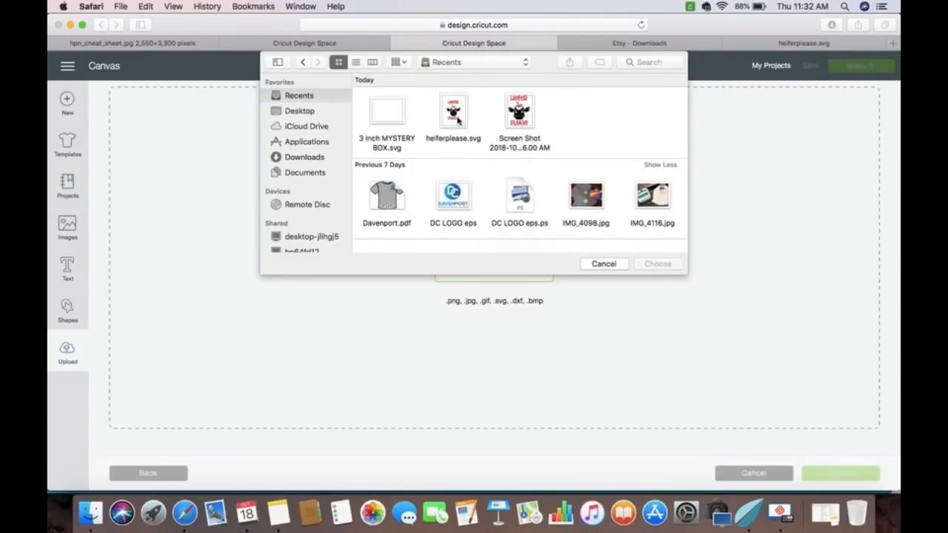
double_click(454, 111)
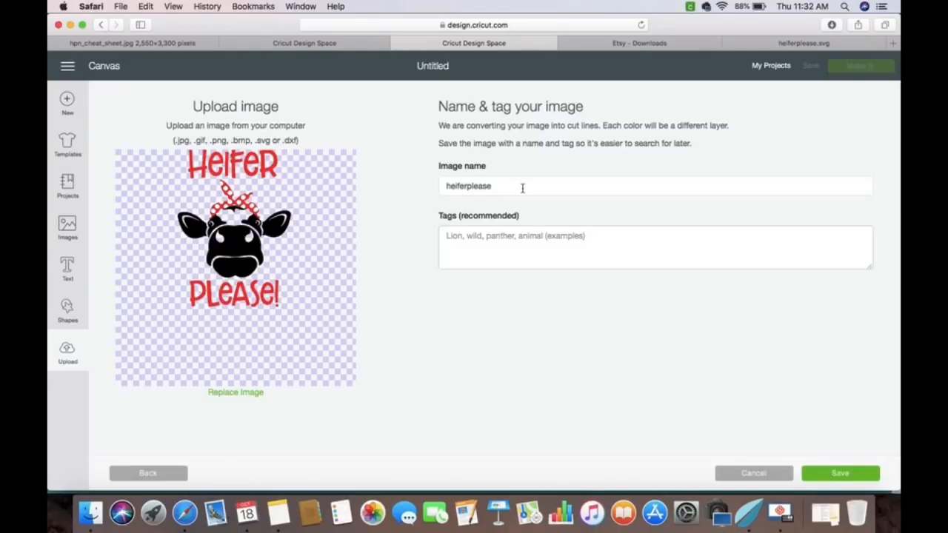
click(843, 481)
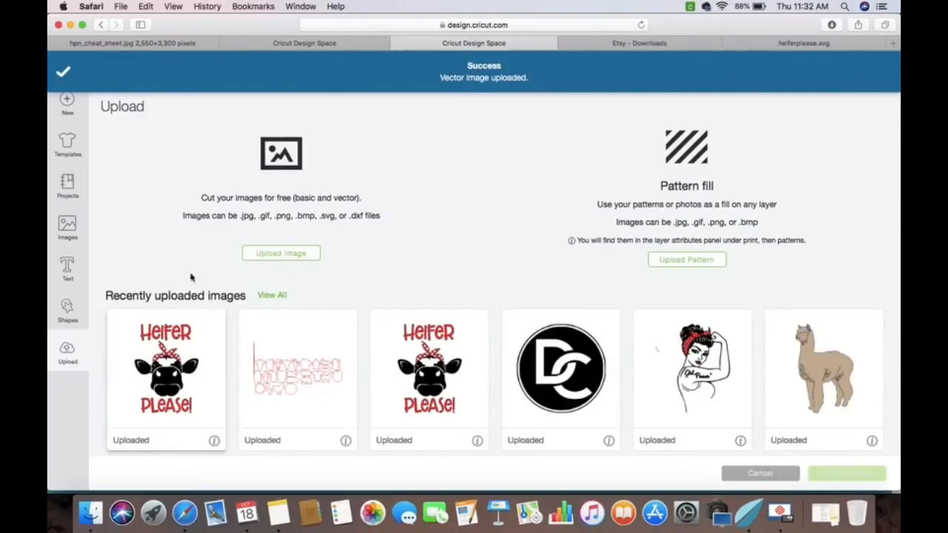
Insert the newly uploaded Heifer Please image onto the canvas and set its height to 10 inches.
click(148, 360)
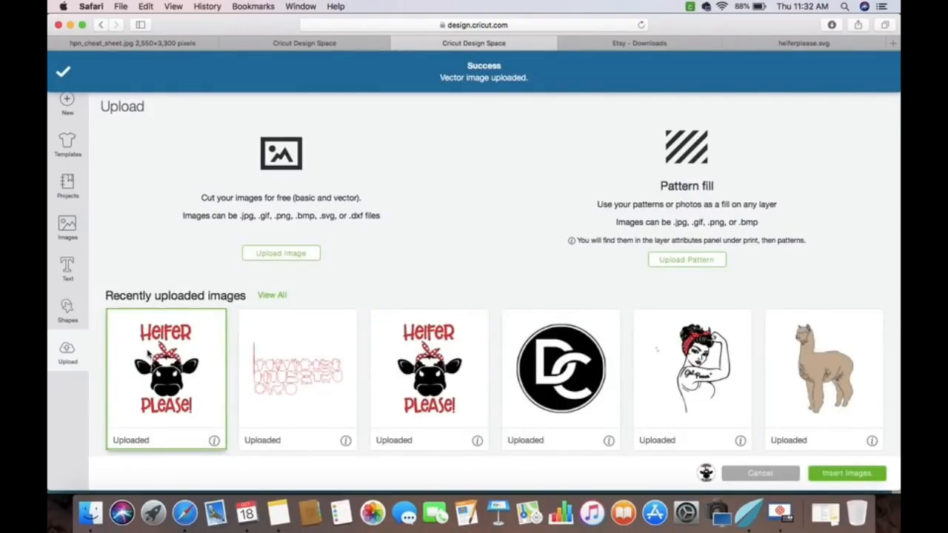
click(842, 474)
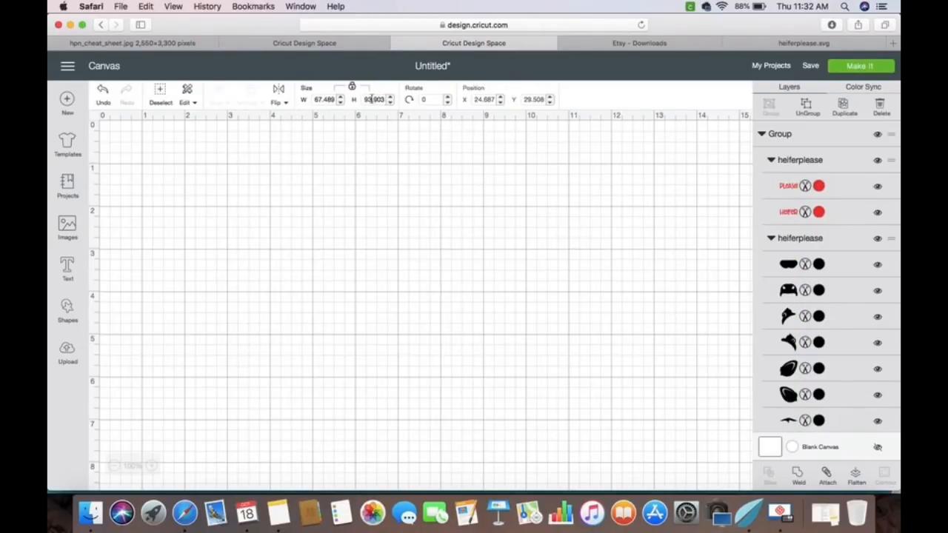
double_click(371, 100)
text(10)
key(Return)
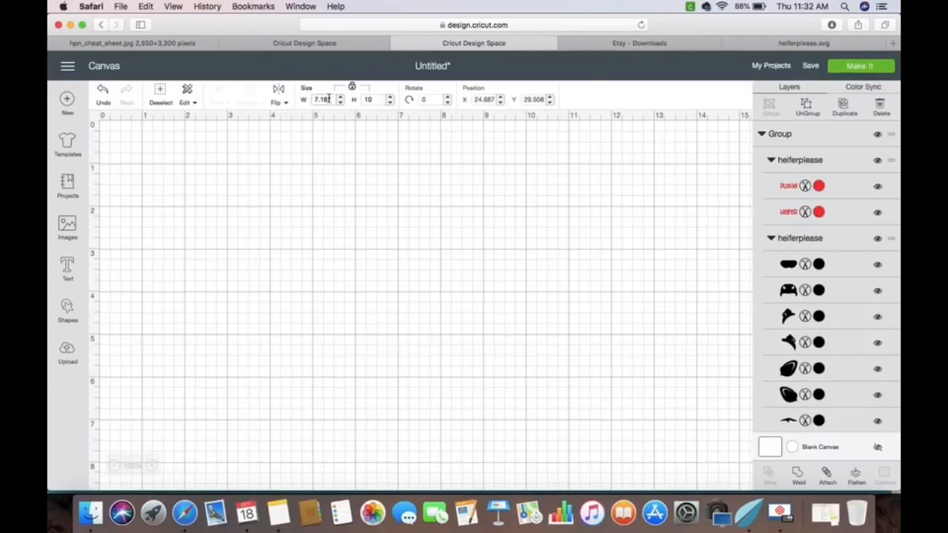
Move the Heifer Please design up and across the canvas to about X 12.1, Y 2.76 inches.
scroll(523, 371, down, 10)
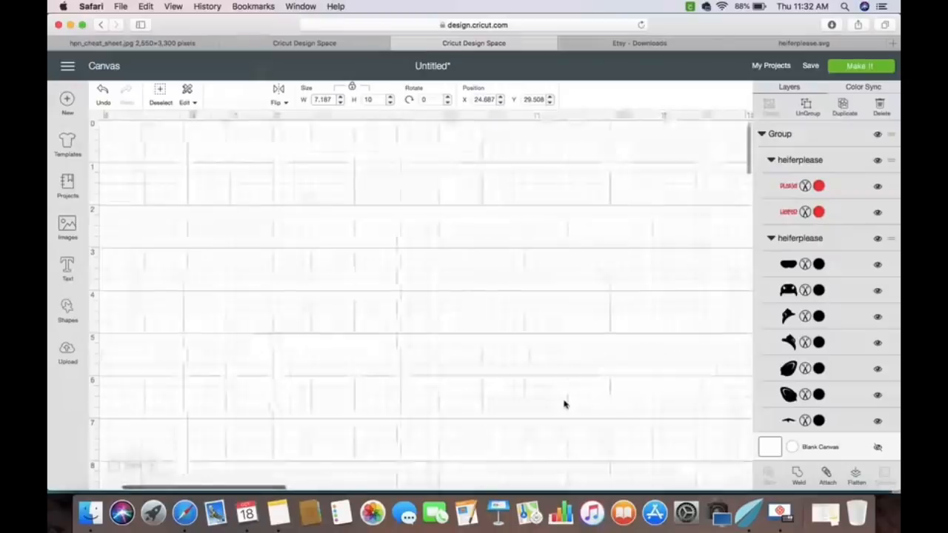
scroll(564, 405, down, 10)
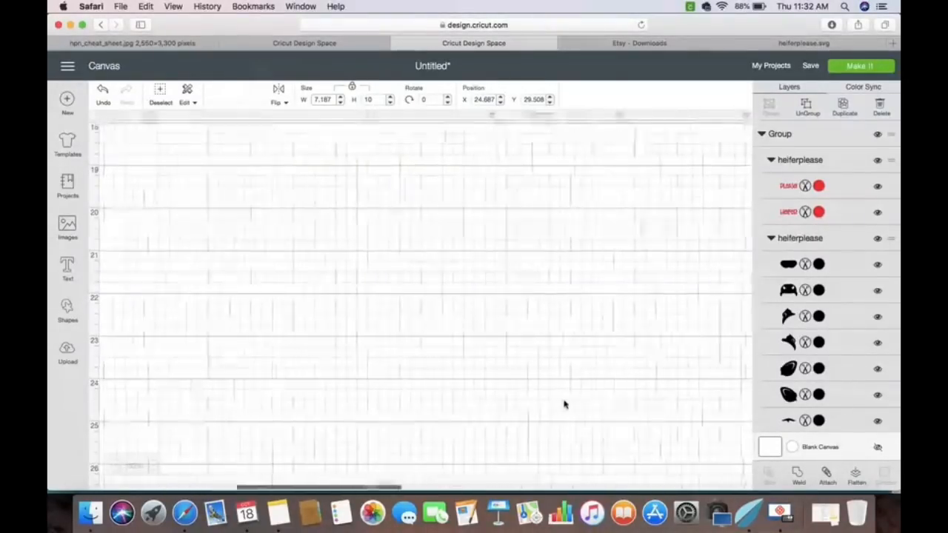
drag(599, 359, 180, 298)
scroll(198, 300, left, 4)
drag(391, 313, 167, 291)
scroll(165, 291, up, 3)
scroll(166, 297, up, 1)
drag(187, 375, 188, 216)
scroll(189, 225, up, 6)
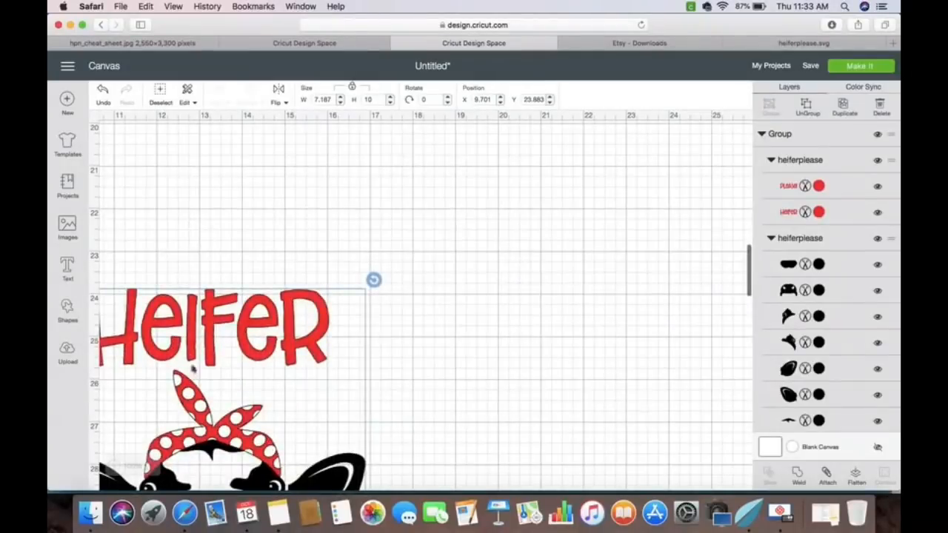
scroll(190, 222, down, 3)
scroll(196, 196, down, 3)
drag(197, 194, 196, 168)
scroll(196, 174, up, 5)
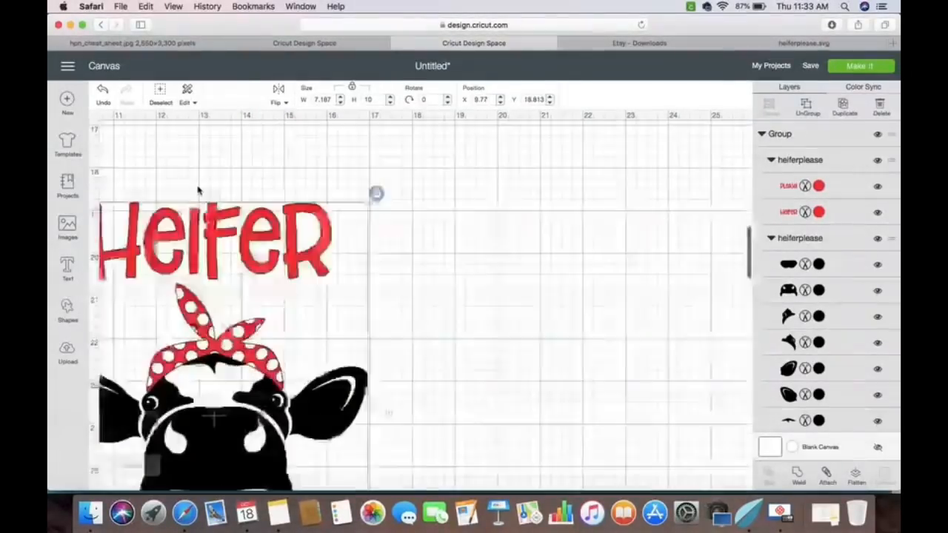
scroll(199, 190, down, 1)
drag(201, 434, 201, 145)
scroll(200, 222, up, 5)
drag(209, 335, 262, 131)
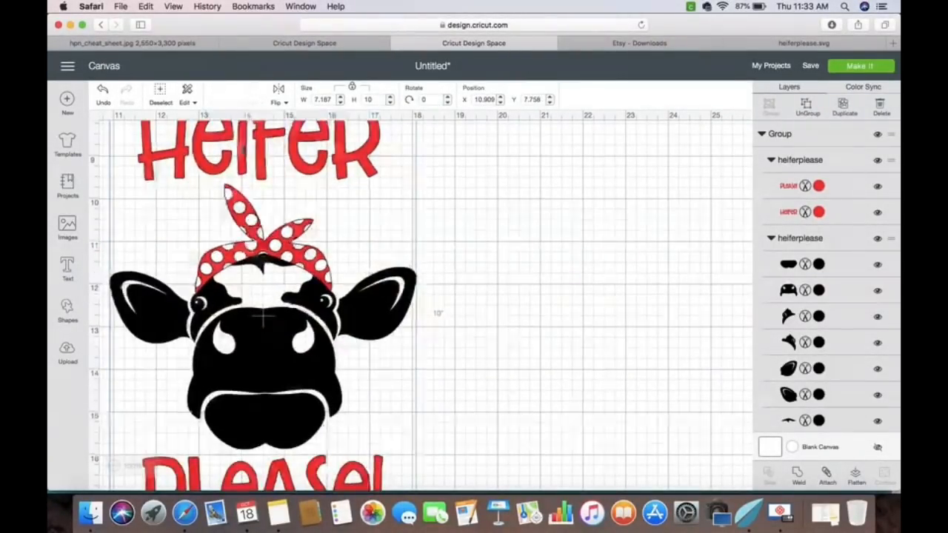
scroll(252, 140, up, 6)
drag(216, 395, 218, 115)
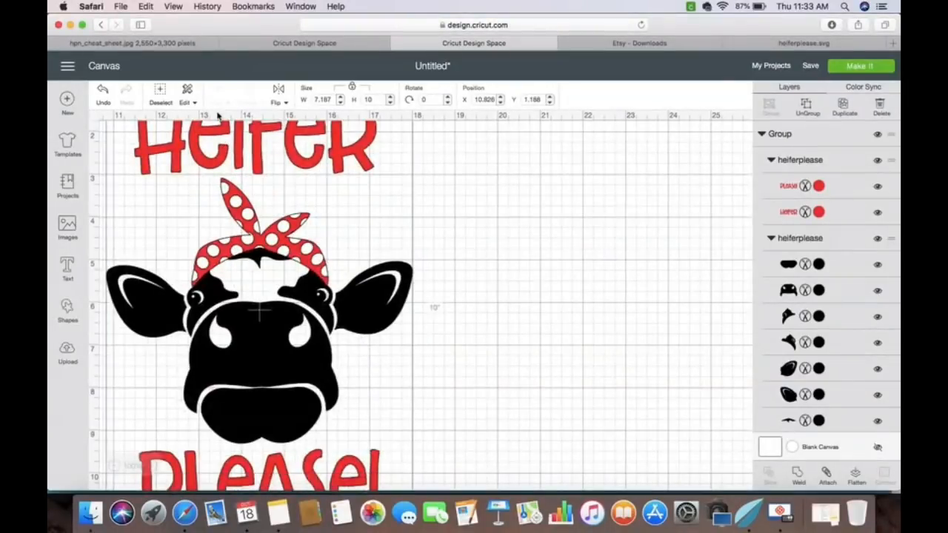
drag(212, 149, 267, 216)
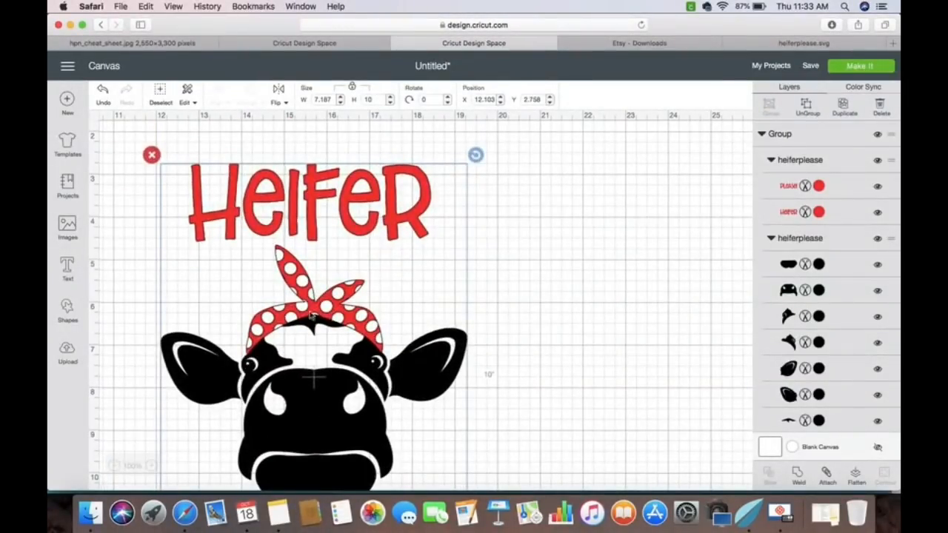
click(116, 466)
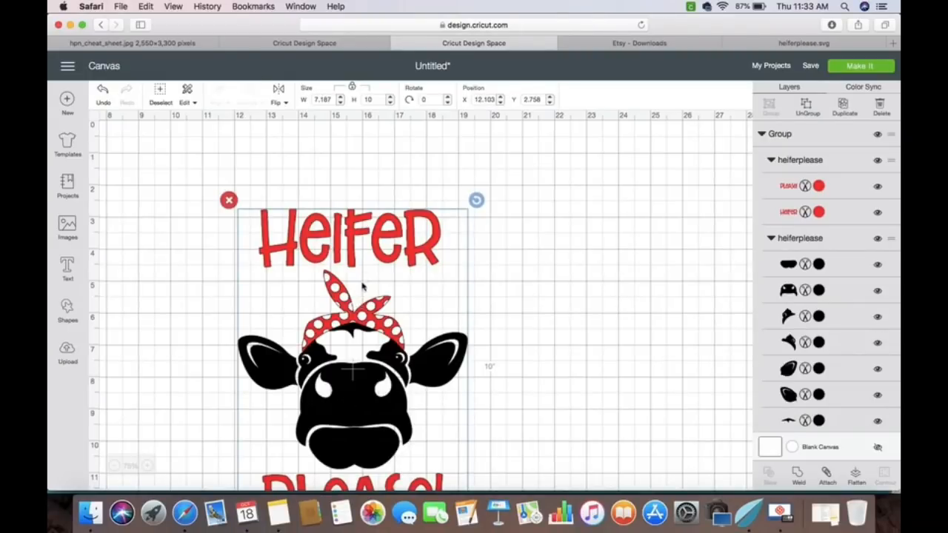
scroll(363, 287, down, 5)
scroll(444, 259, up, 2)
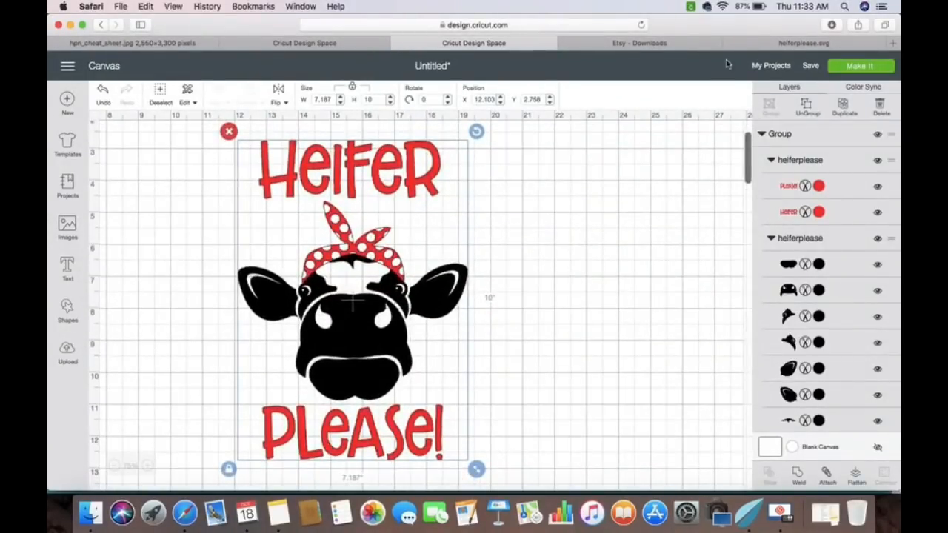
Switch to Etsy to review the purchased design's listing page, and return to the Cricut Design Space canvas.
click(674, 43)
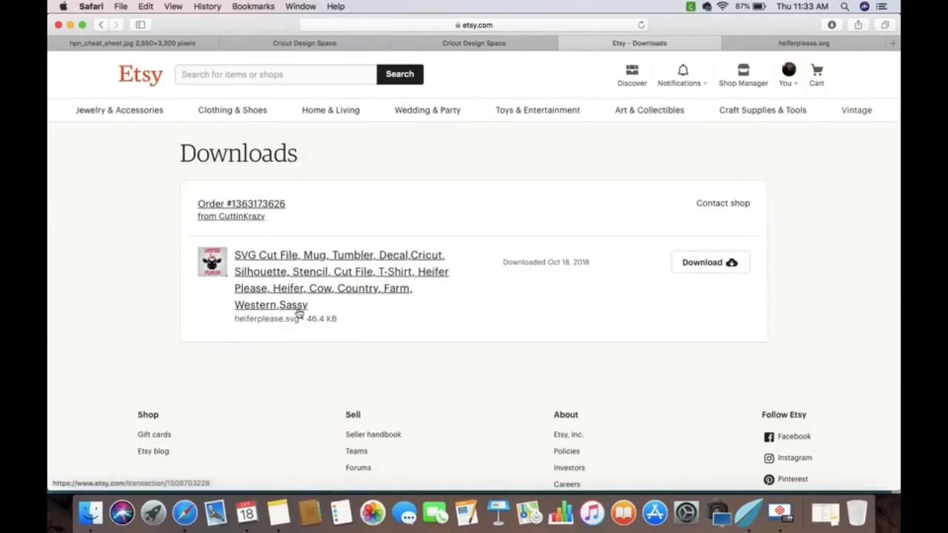
click(276, 272)
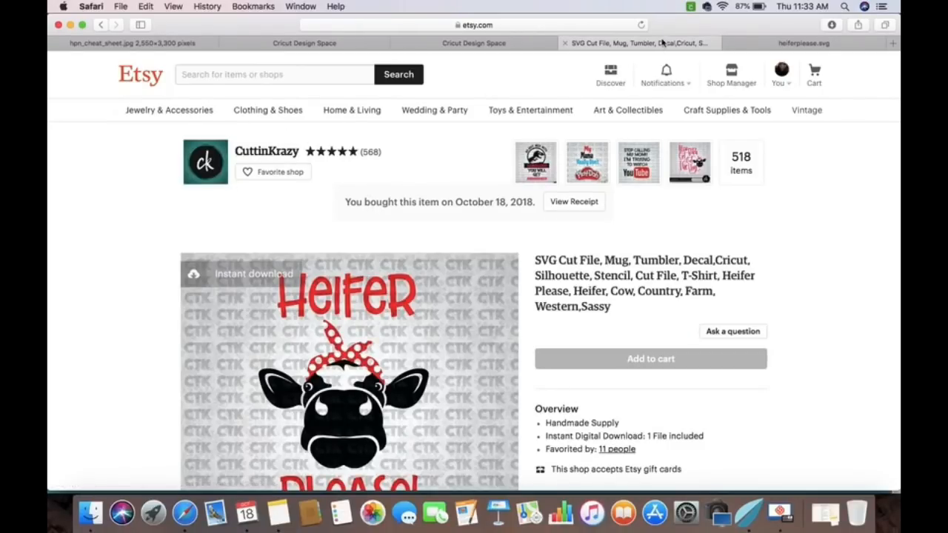
click(466, 46)
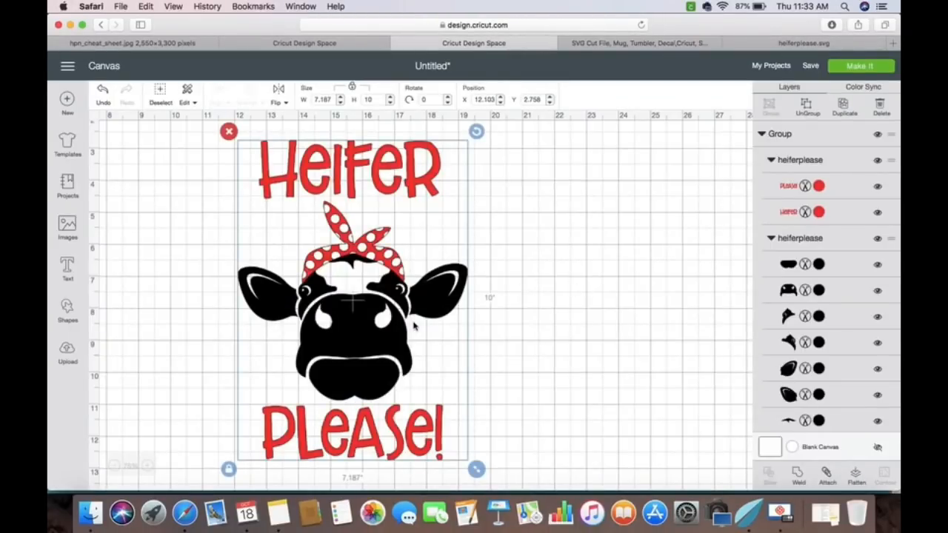
Nudge the design to about X 12.25, Y 2.72 inches and set its height to 10.5 inches, followed by 11 inches.
mouse_move(389, 347)
mouse_down()
mouse_move(388, 371)
mouse_move(395, 347)
mouse_up()
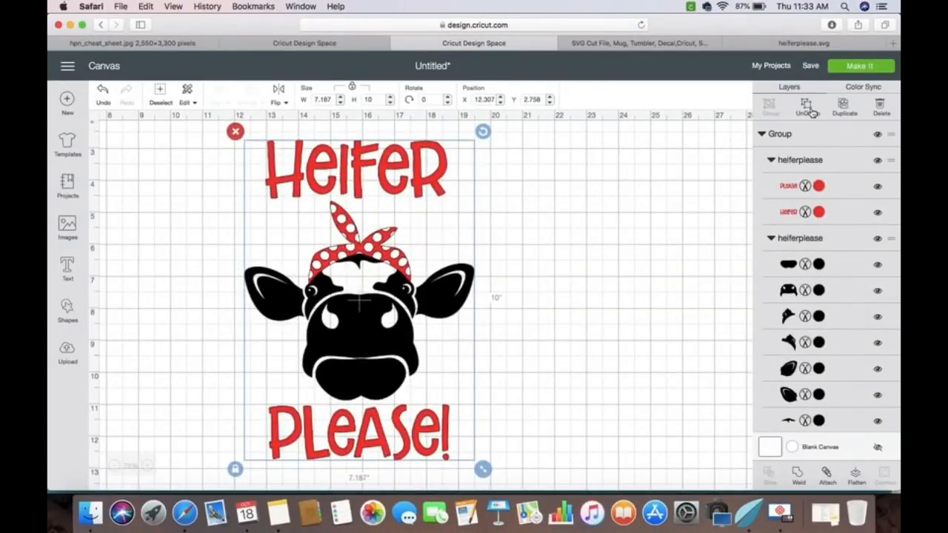
mouse_move(374, 349)
mouse_down()
mouse_move(374, 338)
mouse_move(372, 350)
mouse_up()
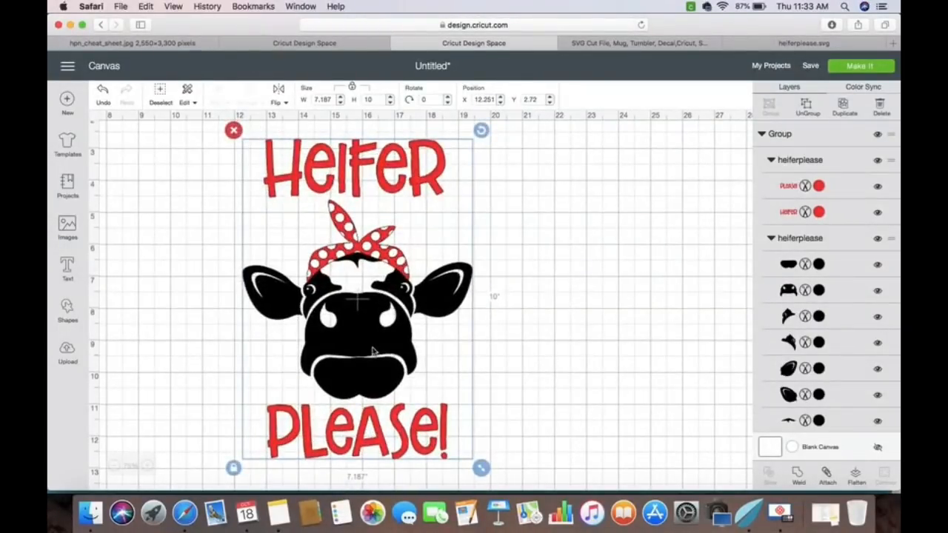
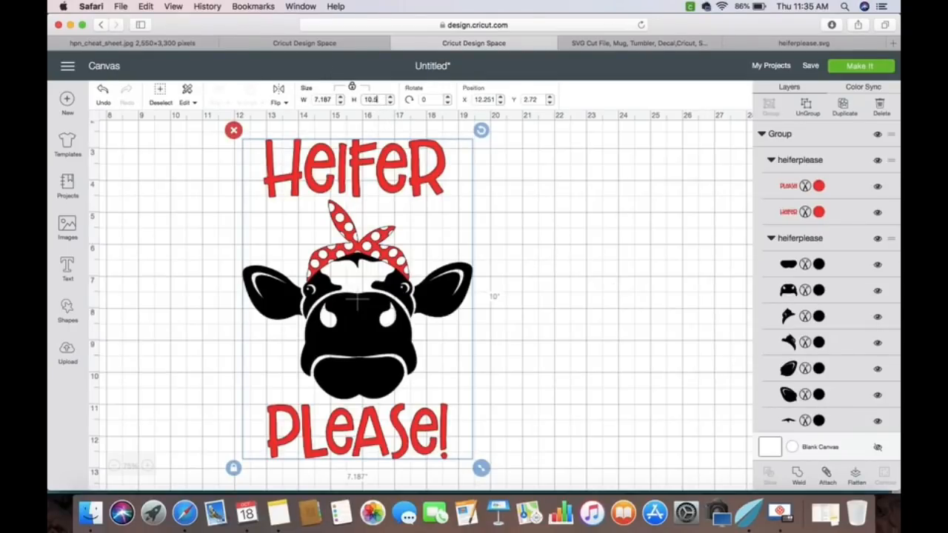
key(Return)
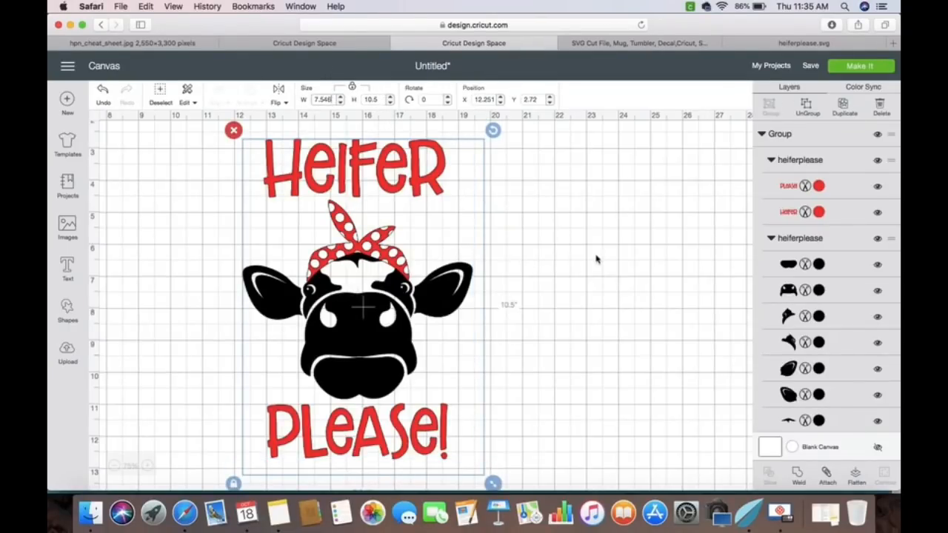
double_click(382, 98)
text(11)
key(Return)
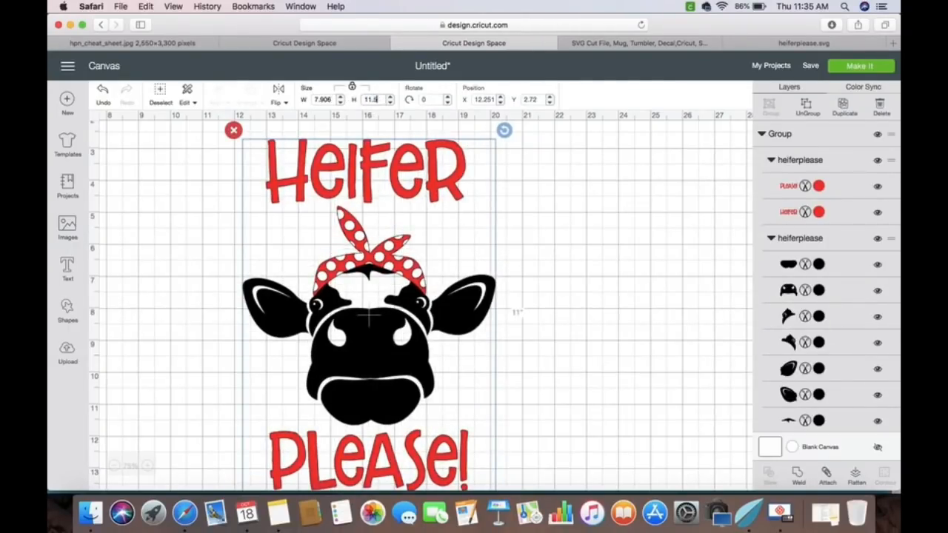
Set the Heifer Please design's height to 11.5 inches and move it to about X 13.09, Y 3.2 inches.
text(.5)
key(Return)
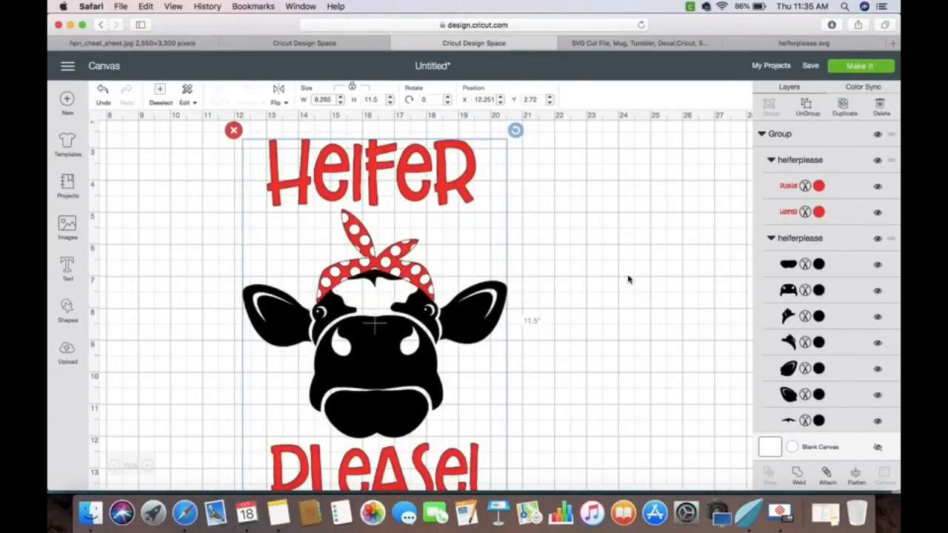
scroll(628, 280, down, 2)
drag(407, 288, 433, 304)
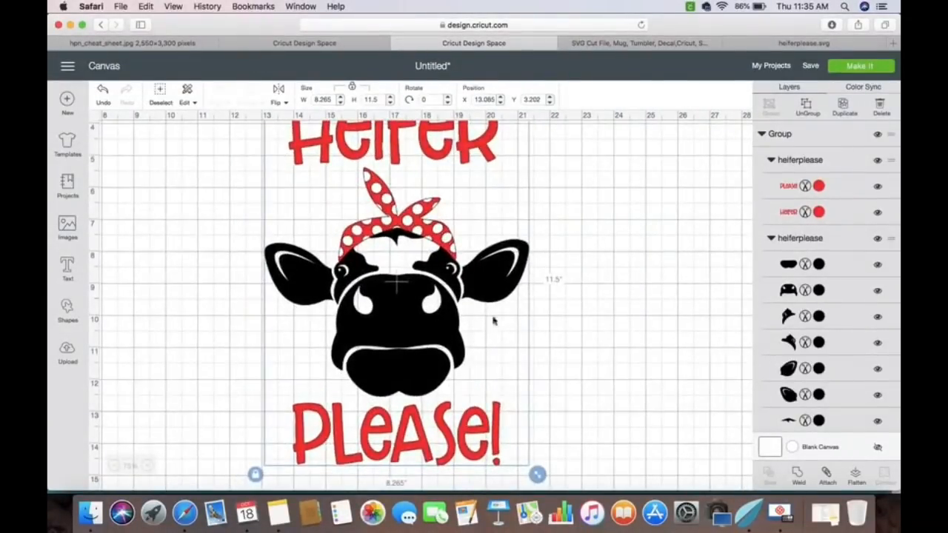
Ungroup the design, move the lettering to the right of the cow, and ungroup it to place Heifer directly above Please!
click(808, 107)
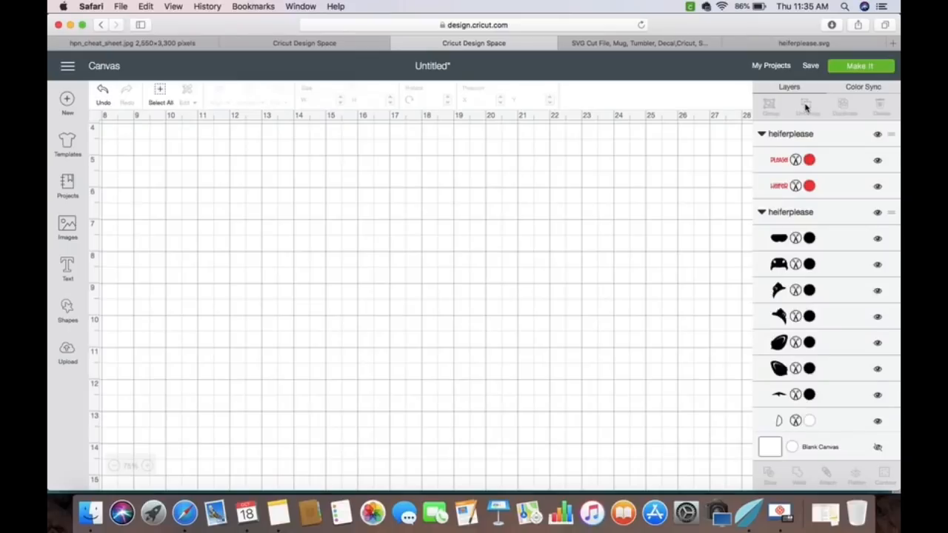
click(468, 154)
drag(468, 153, 697, 163)
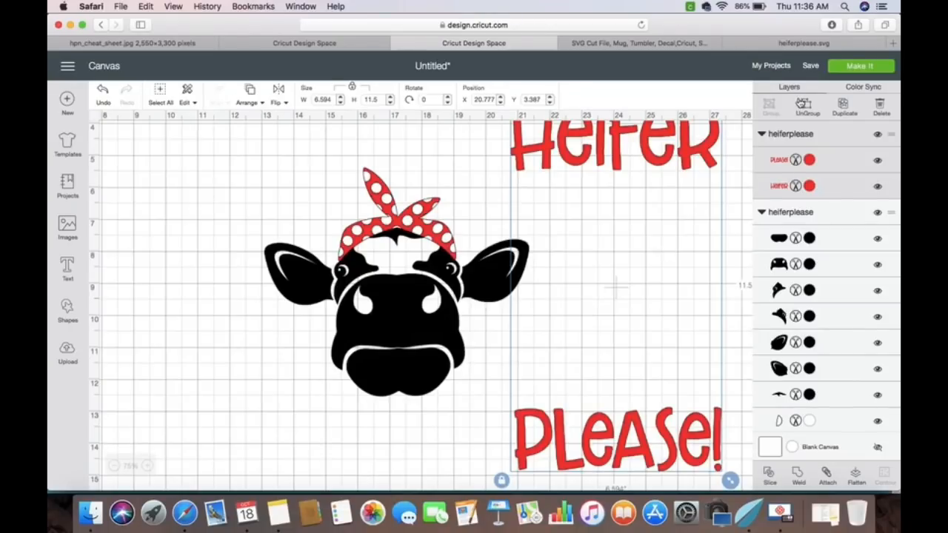
click(806, 105)
drag(686, 145, 687, 368)
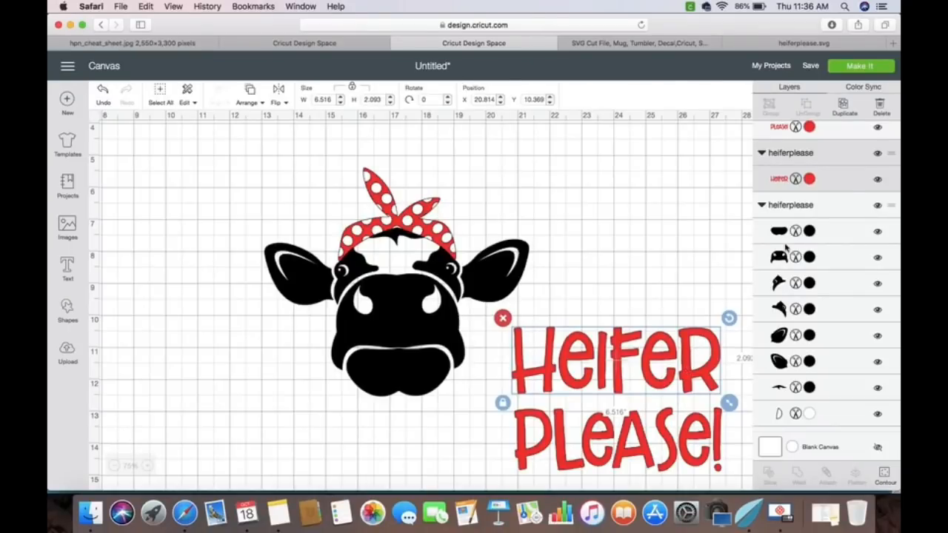
Recolor the words Please! and Heifer from the project colors to black.
click(809, 127)
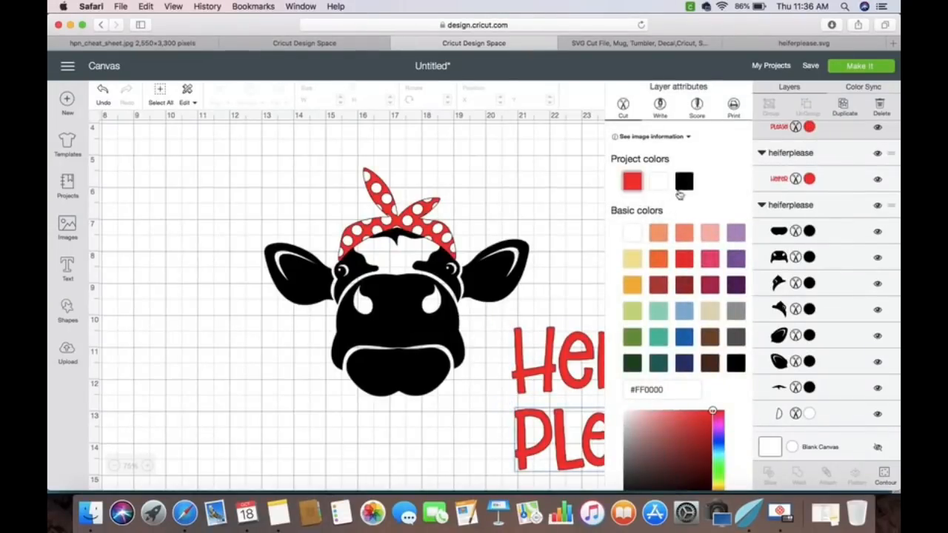
click(684, 181)
click(809, 179)
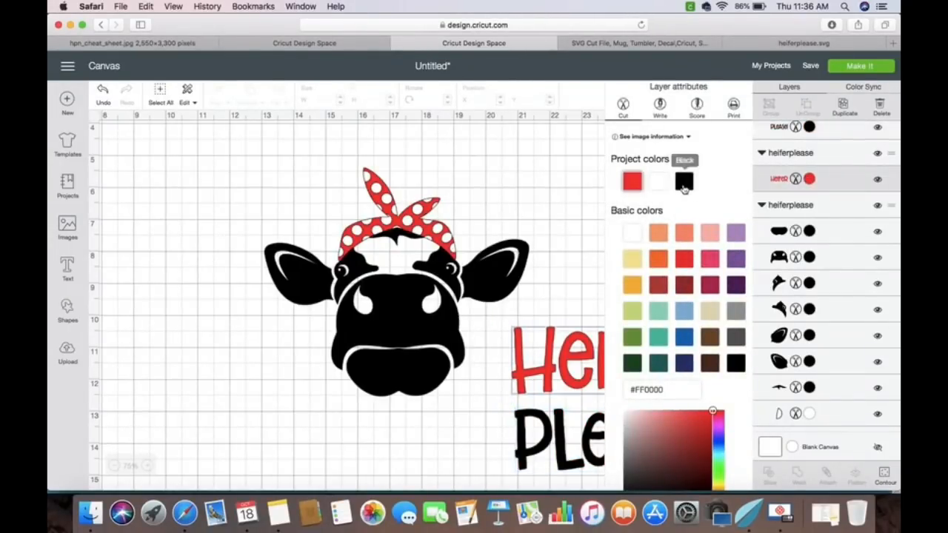
click(684, 182)
click(539, 159)
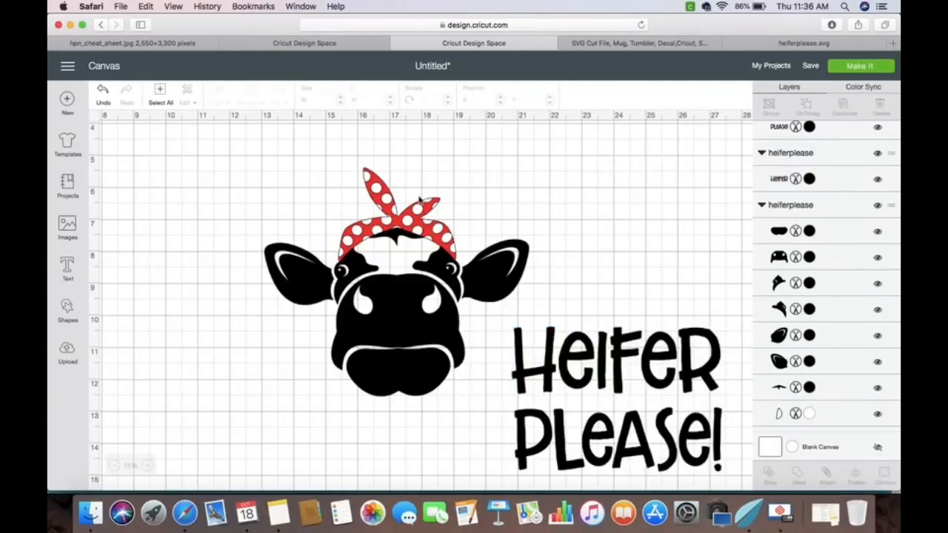
Ungroup the cow head and move the red bandana away from it to about X 22.8, Y 5.6 inches.
drag(406, 219, 377, 217)
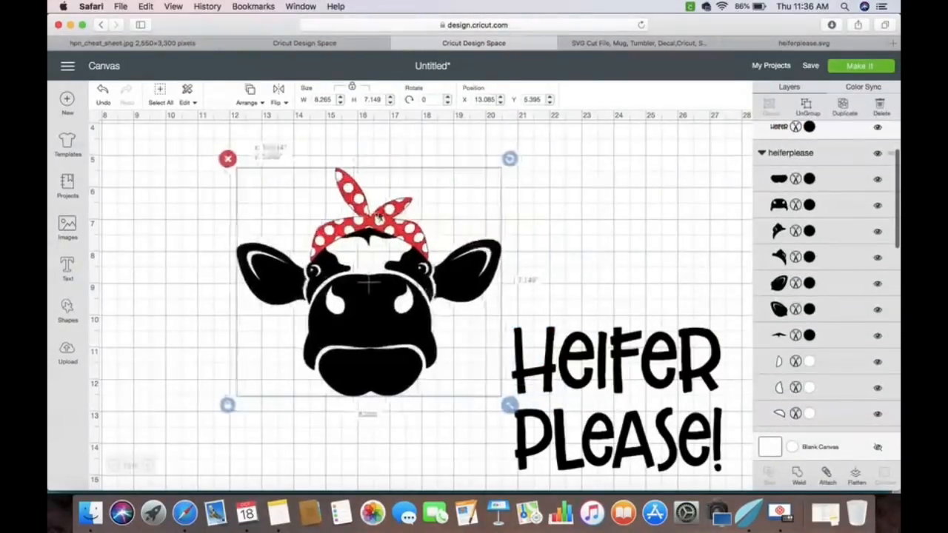
click(809, 108)
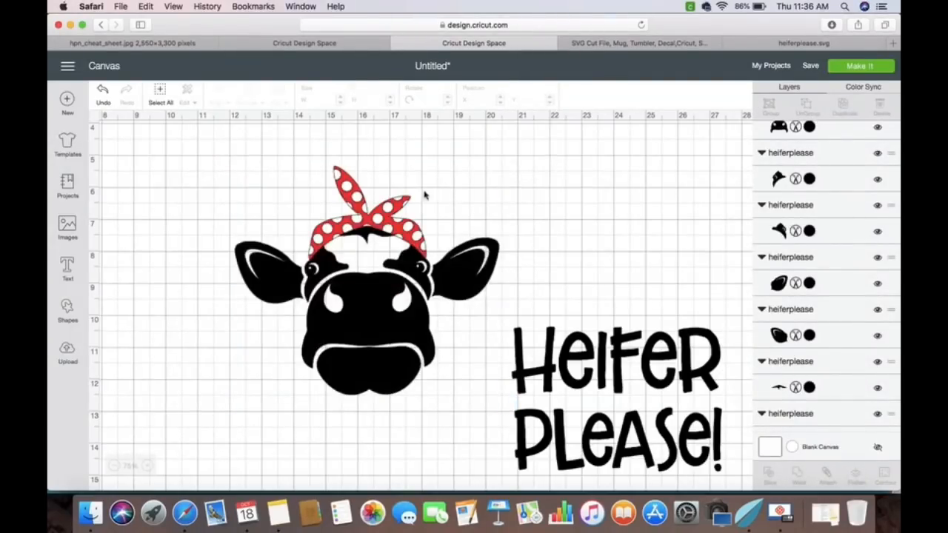
drag(350, 184, 622, 167)
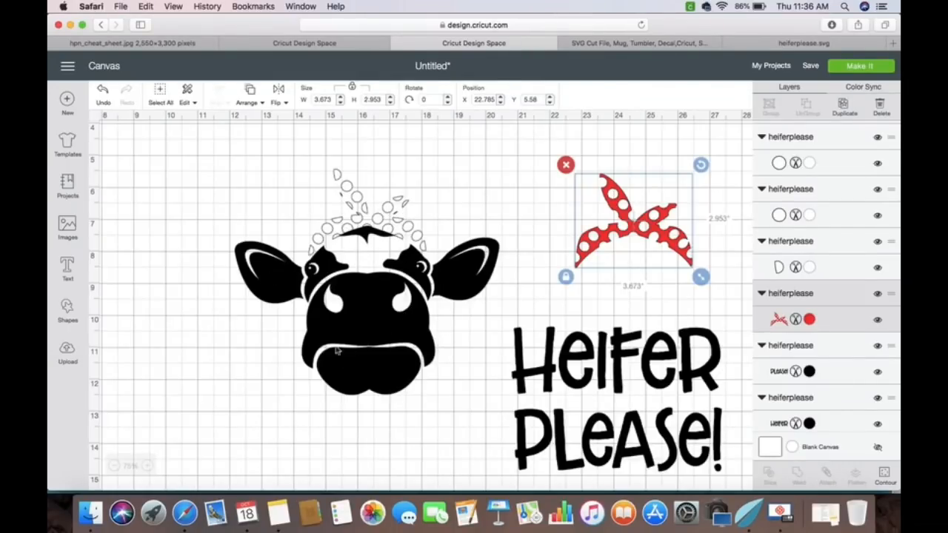
click(265, 277)
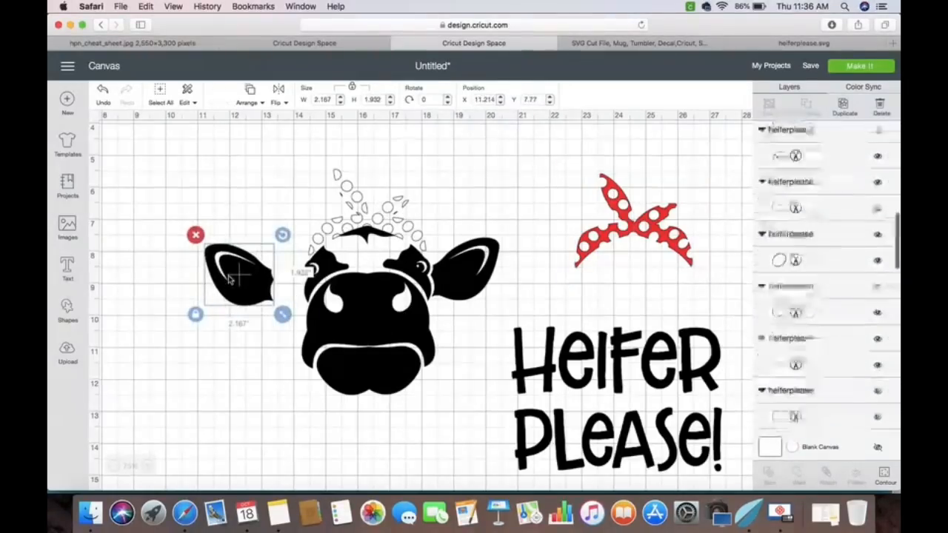
click(105, 98)
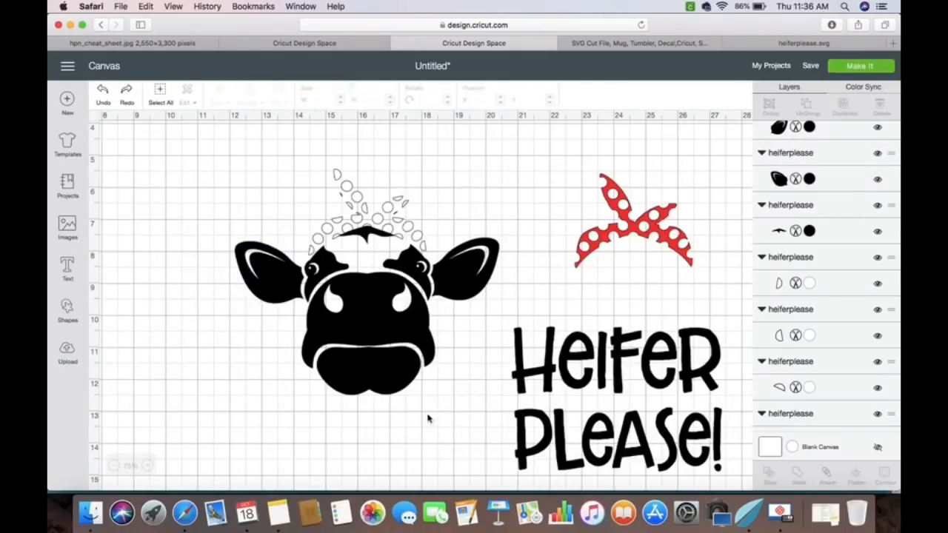
Select all the black cow pieces together and move them below the bandana dots to about X 11.4, Y 7.7 inches.
click(342, 198)
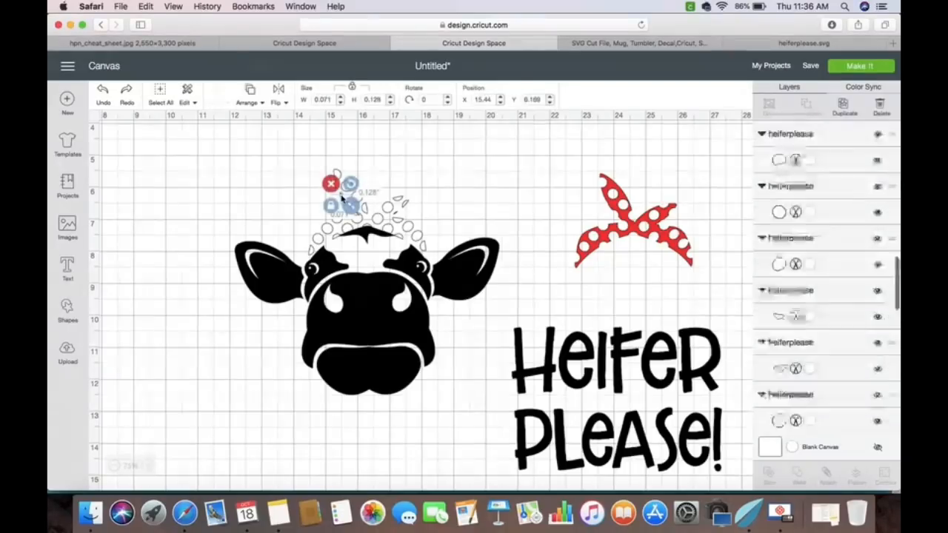
shift+click(398, 215)
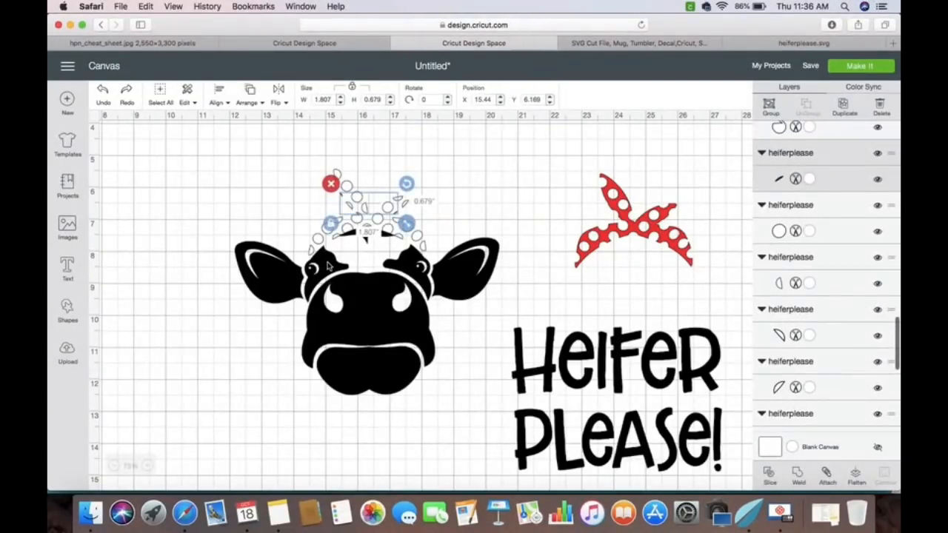
shift+click(346, 237)
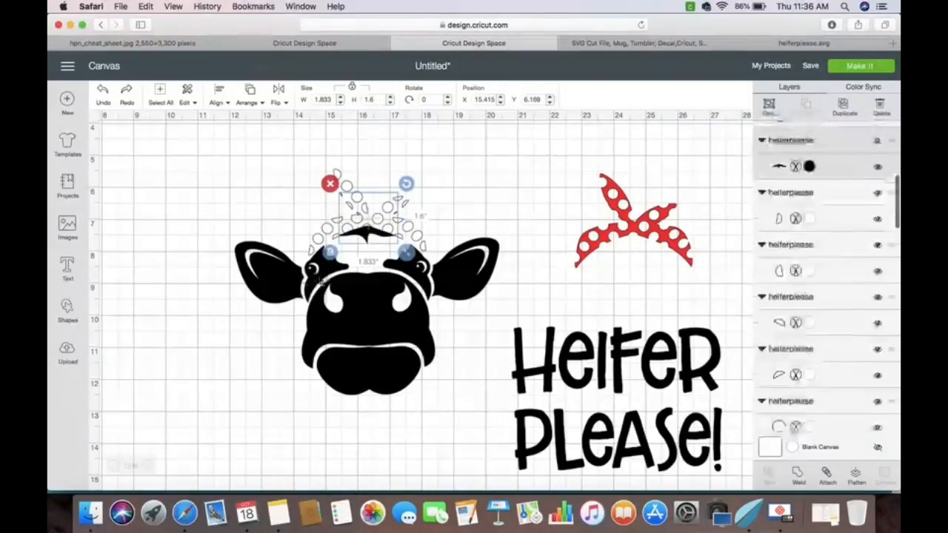
shift+click(329, 257)
shift+click(423, 268)
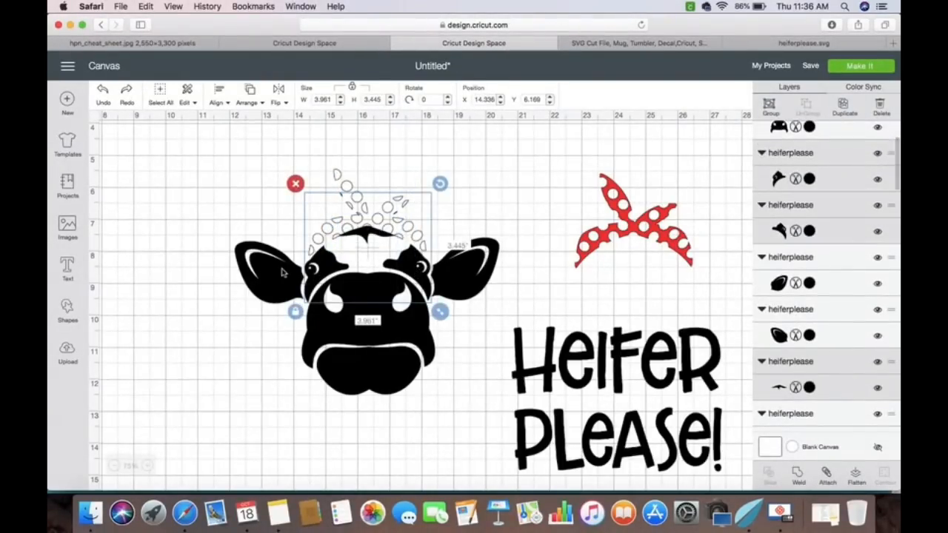
shift+click(291, 277)
shift+click(464, 280)
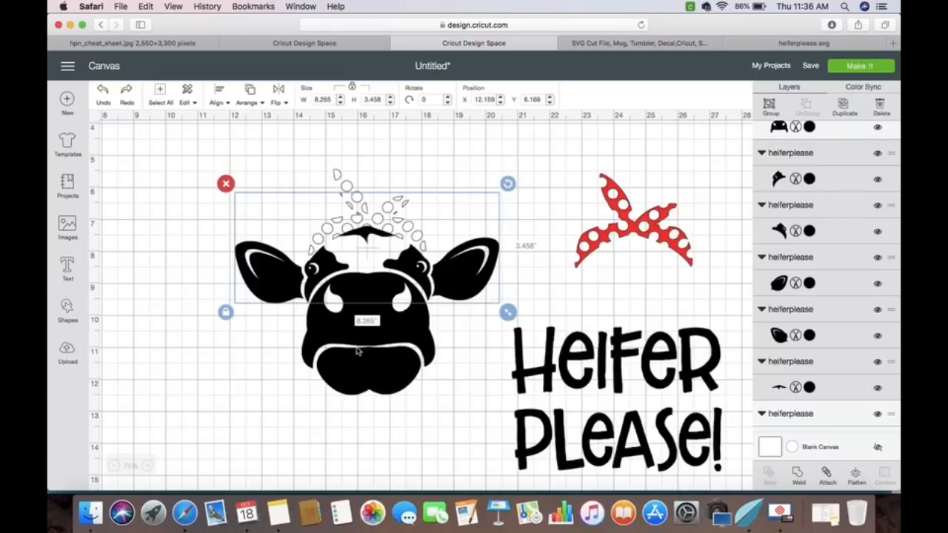
shift+click(360, 352)
shift+click(392, 379)
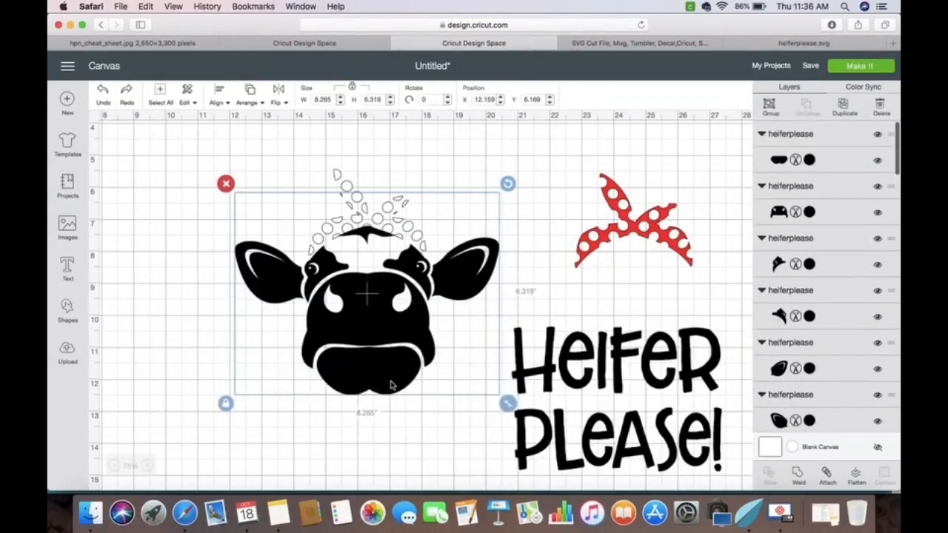
drag(393, 371, 370, 419)
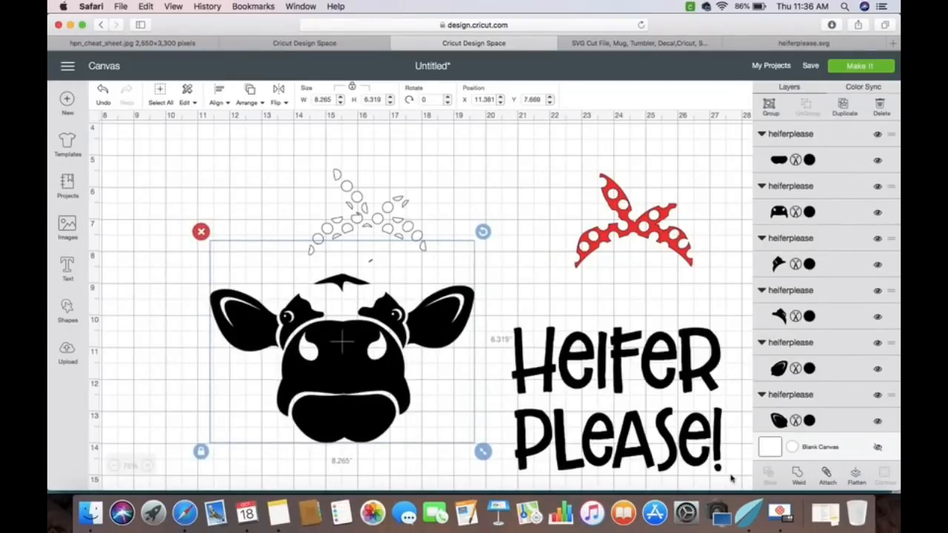
Attach the selected cow head pieces and recolor the attached set black.
click(826, 477)
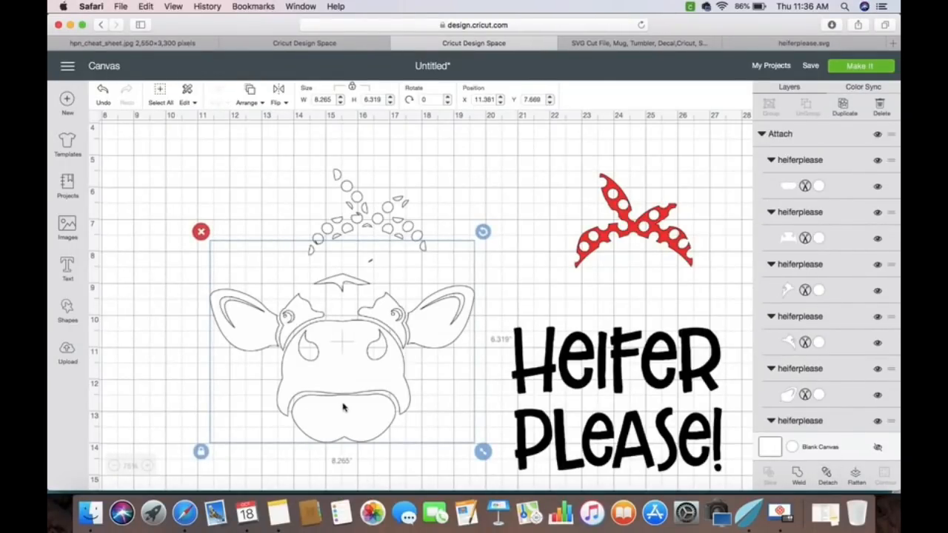
click(814, 187)
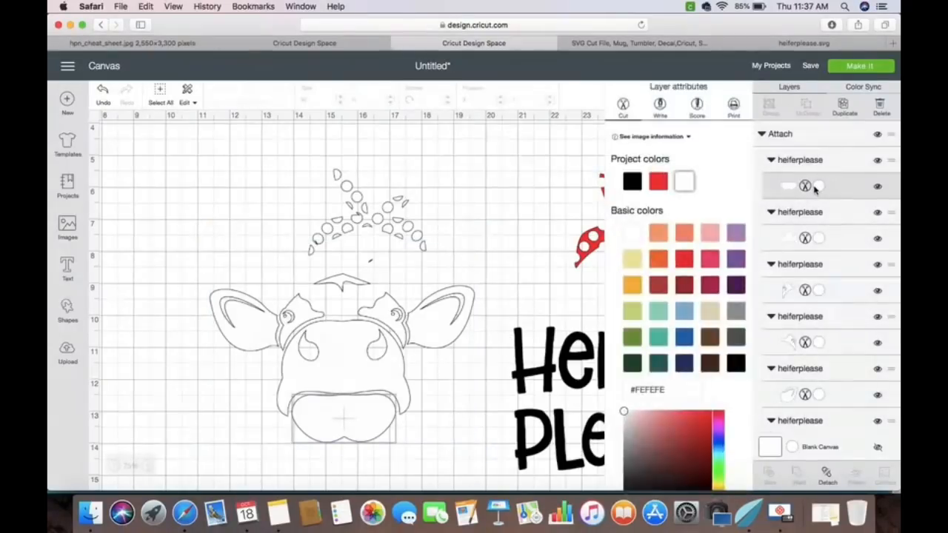
click(633, 182)
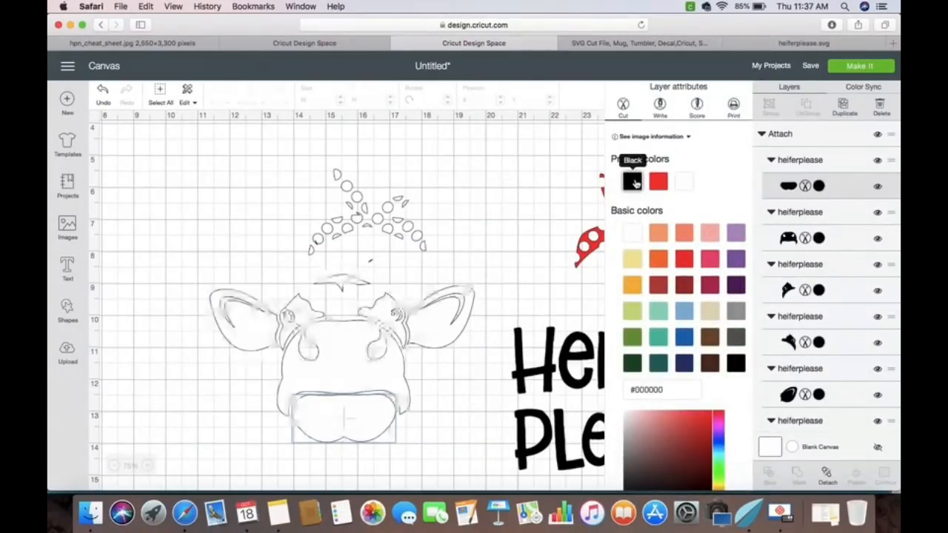
click(290, 158)
Move the attached cow head further down the canvas to leave the white bandana dots clear of it.
drag(289, 148, 444, 241)
click(267, 178)
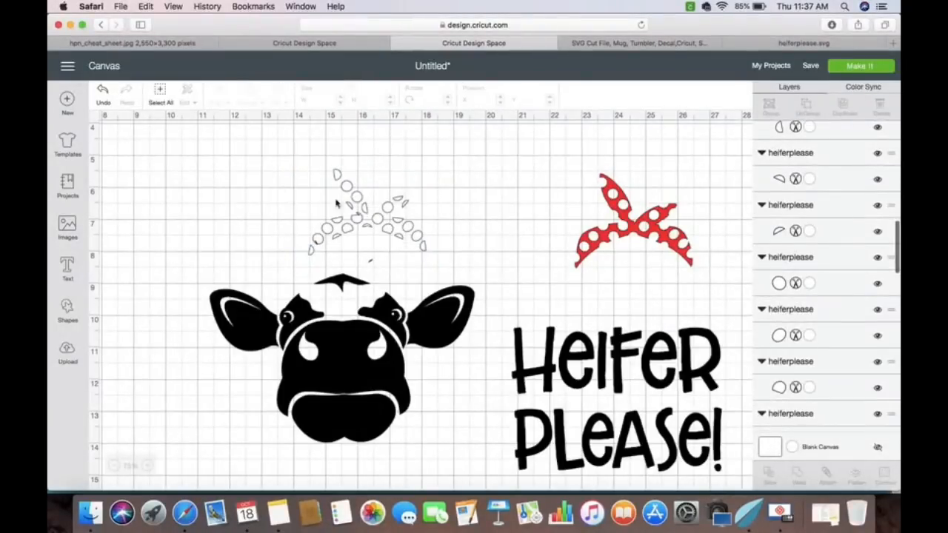
drag(337, 361, 334, 384)
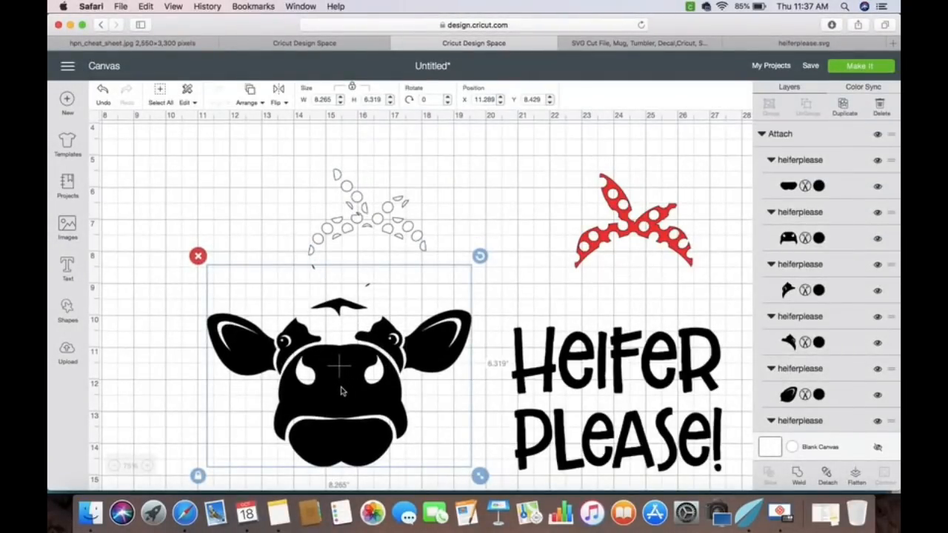
drag(342, 391, 342, 406)
Select all the white bandana dot pieces and attach them to each other.
drag(292, 147, 444, 274)
click(827, 477)
click(475, 281)
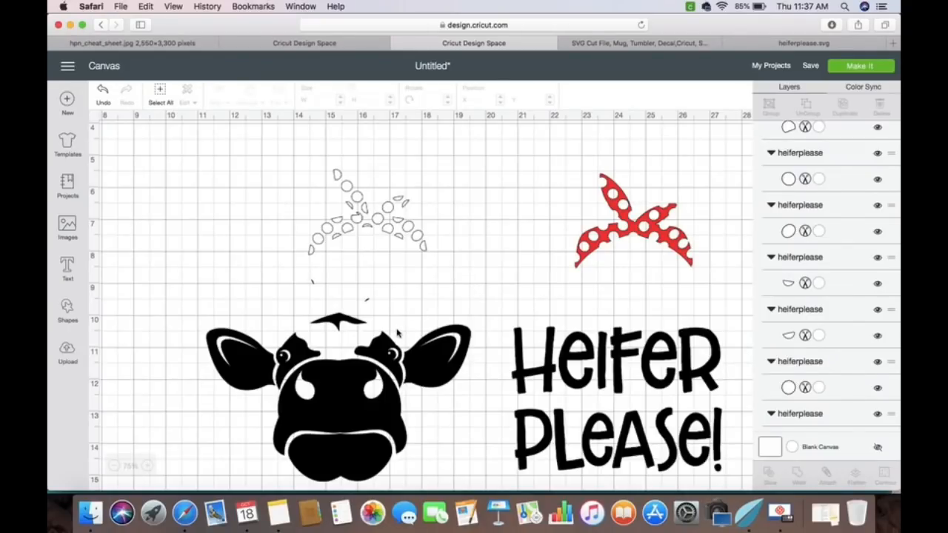
Switch to the other open Design Space project, send it to mat preparation, and mirror the white dots mat.
click(309, 43)
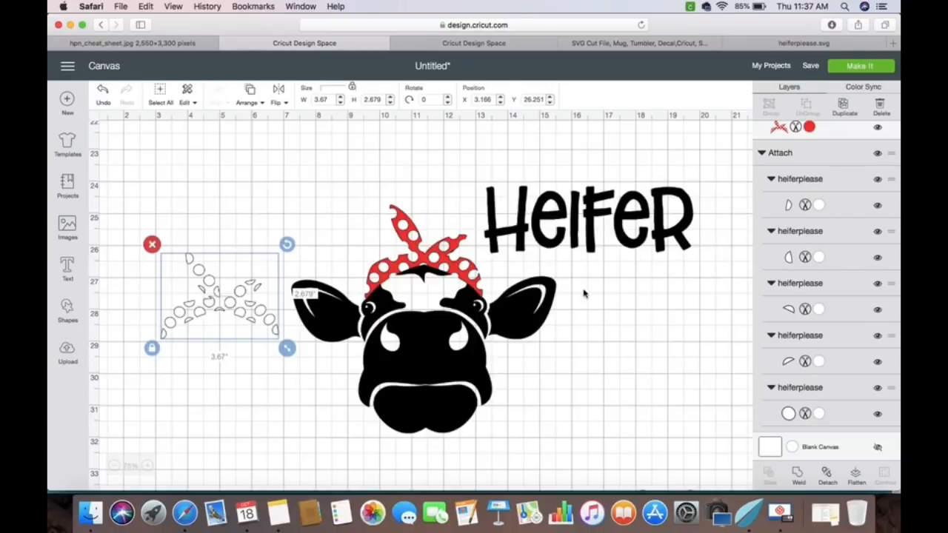
click(858, 66)
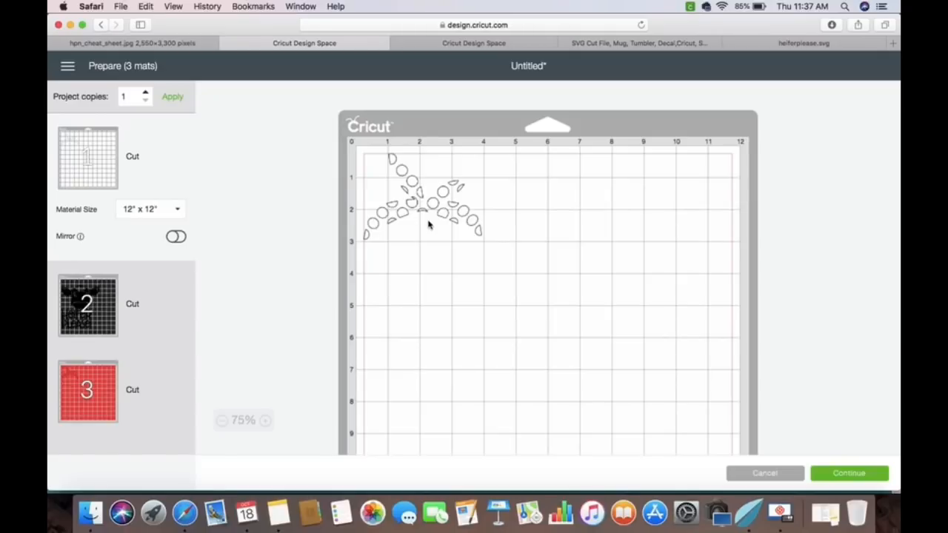
click(171, 239)
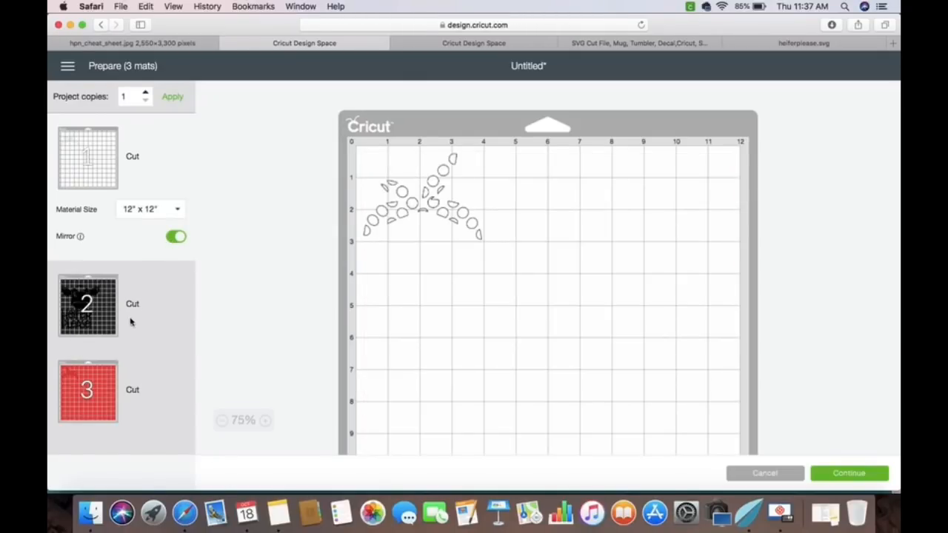
Examine how the cow head and lettering are laid out on the black mat.
click(112, 324)
scroll(402, 361, down, 2)
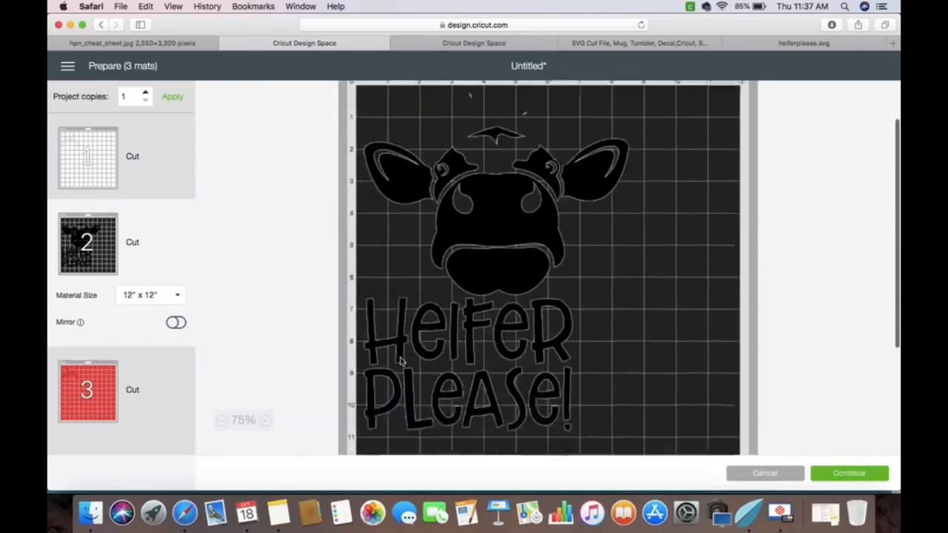
scroll(402, 361, down, 1)
click(504, 284)
click(605, 379)
click(480, 370)
drag(555, 375, 439, 375)
scroll(615, 379, down, 3)
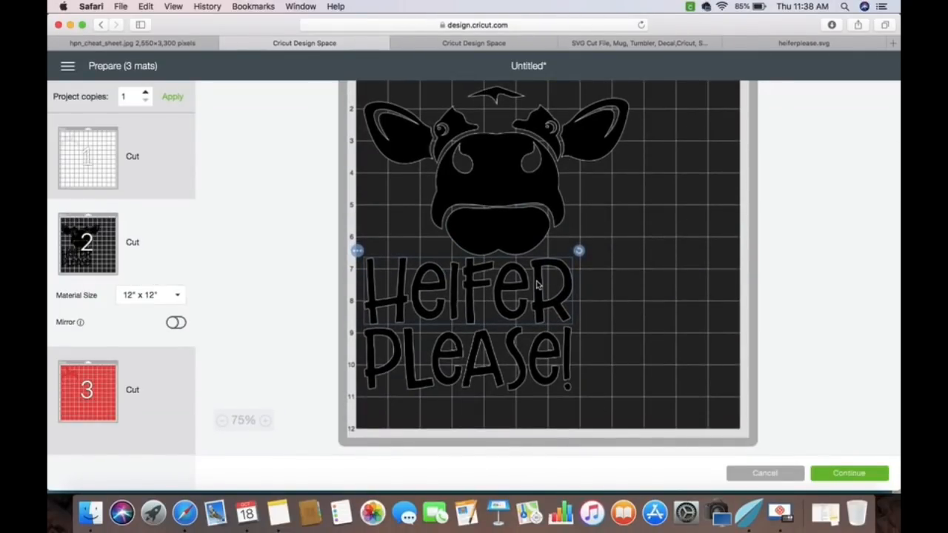
click(738, 364)
scroll(598, 290, up, 4)
scroll(597, 289, down, 3)
Turn on mirroring for the black mat and for the red bandana mat.
click(171, 324)
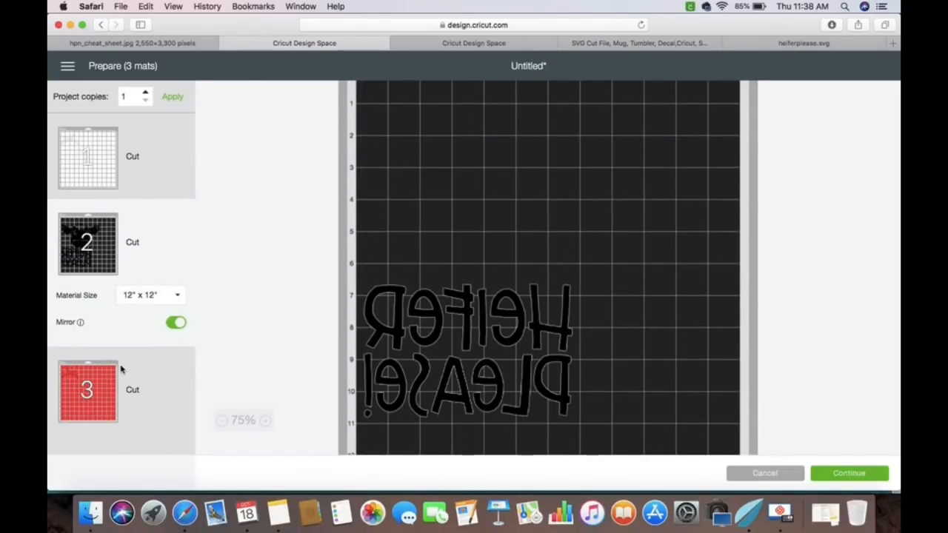
click(111, 397)
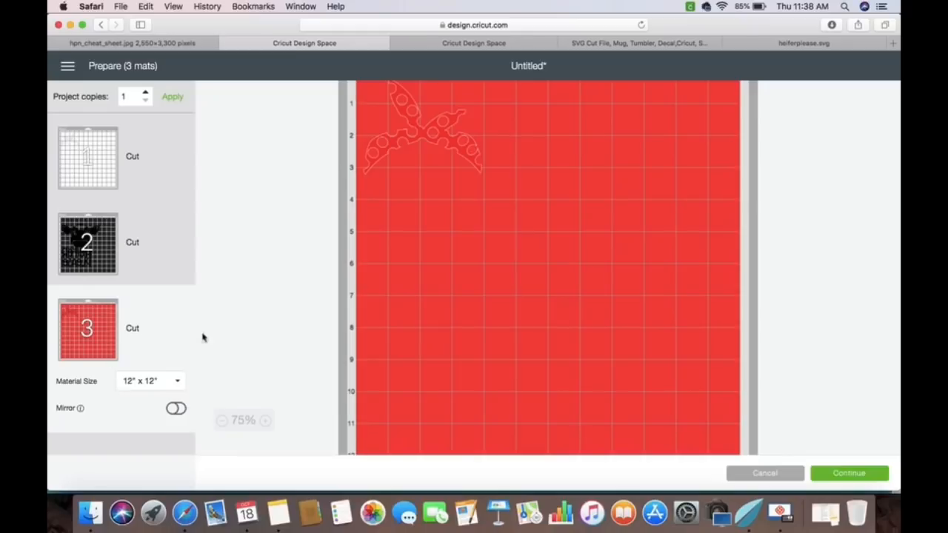
scroll(302, 312, up, 2)
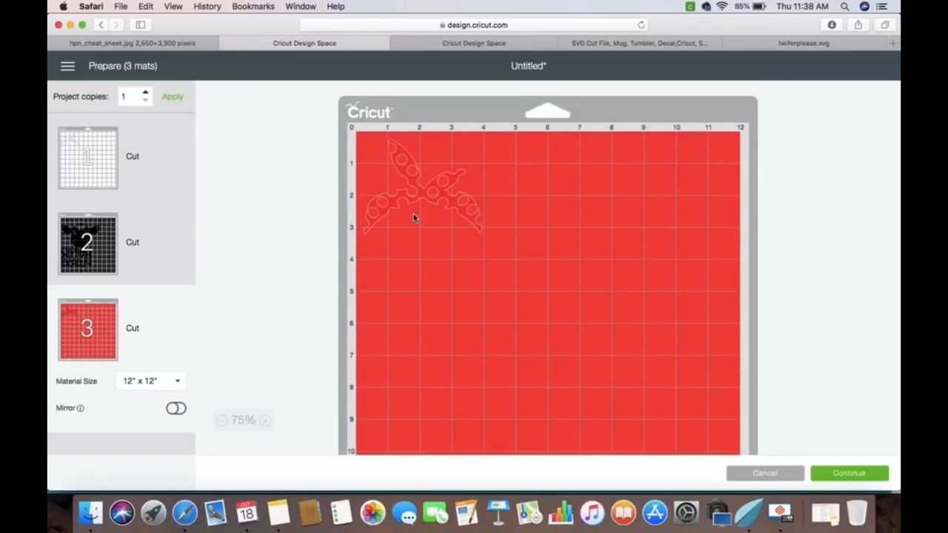
click(169, 406)
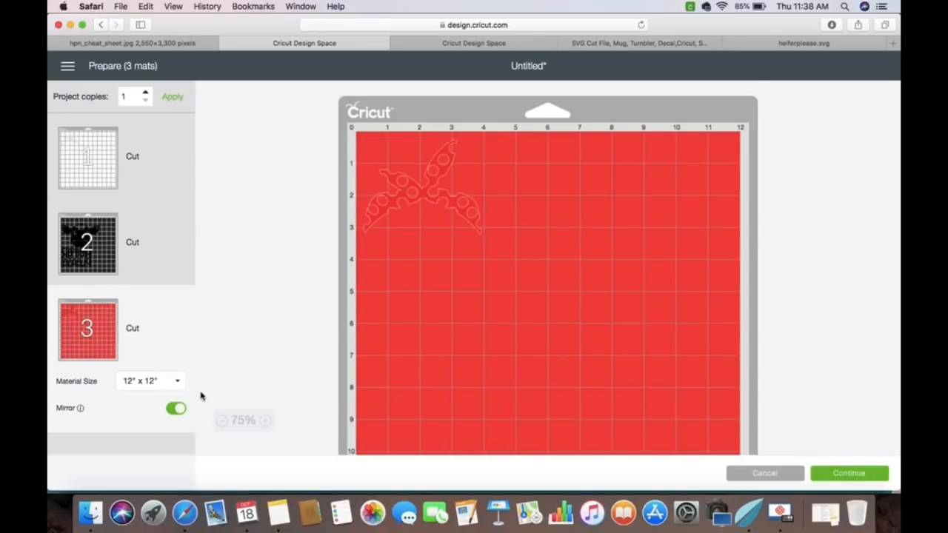
Proceed to the cutting stage and set the material to Iron-On.
click(857, 472)
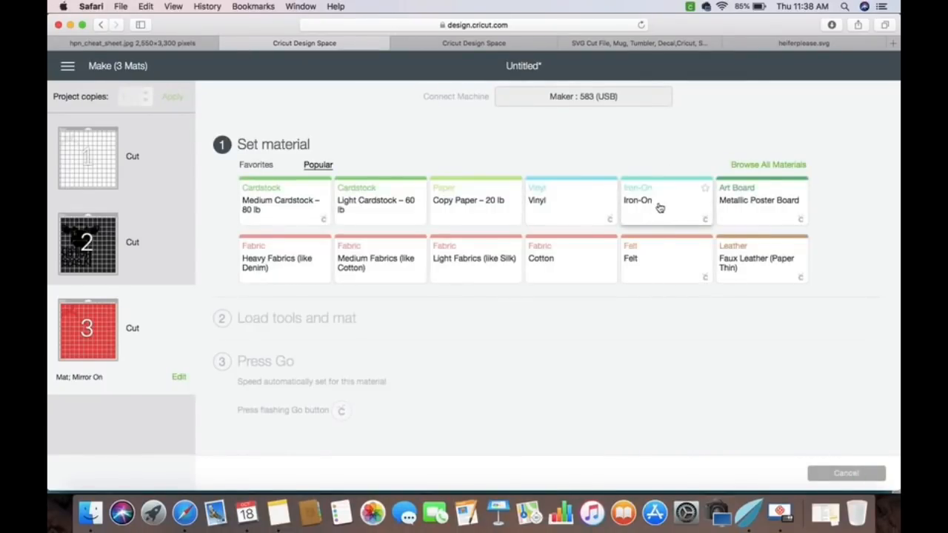
click(648, 202)
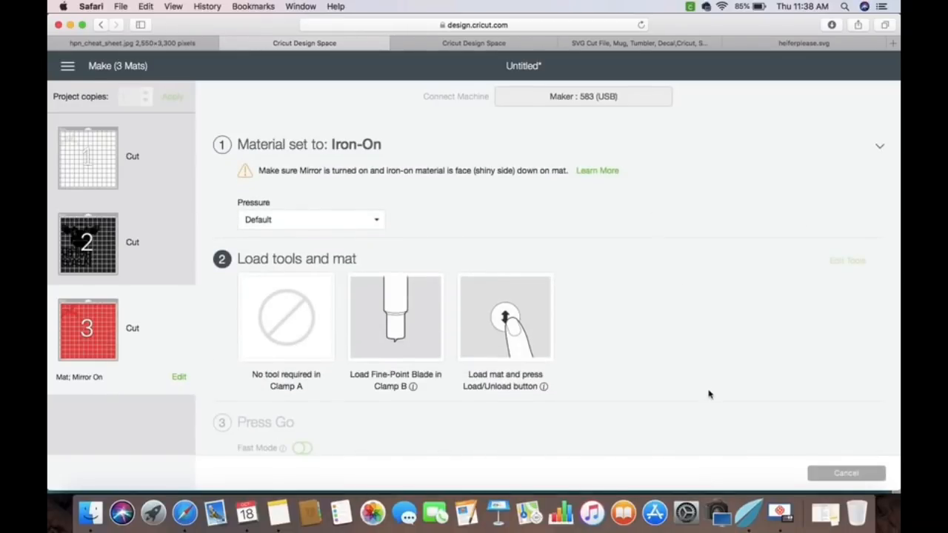